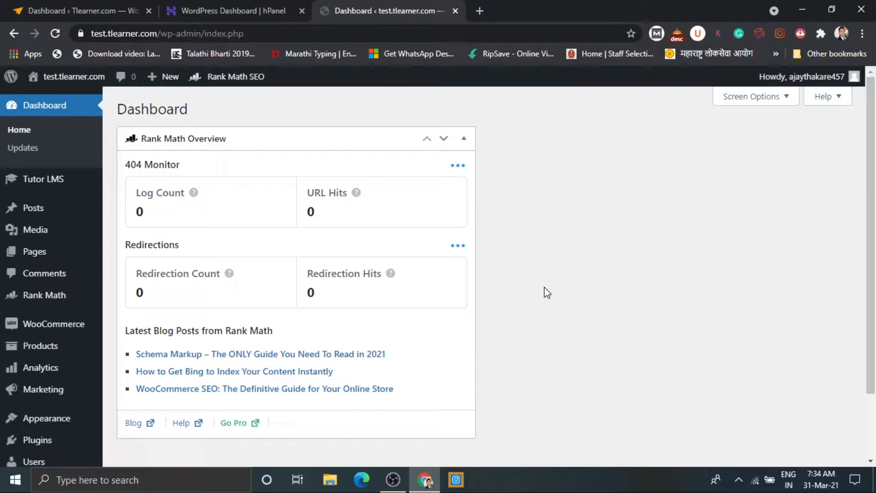
- Open the Rank Math SEO dashboard and review the available modules, from 404 Monitor through Sitemap
click(38, 300)
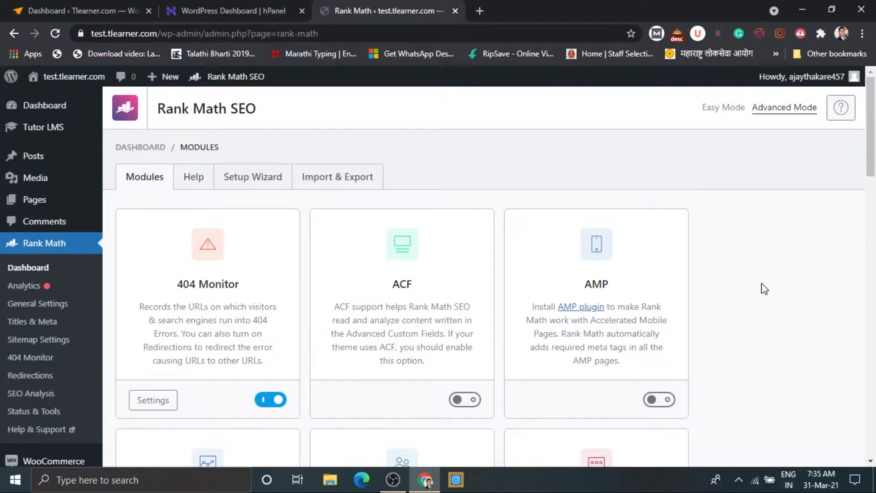
scroll(764, 289, down, 5)
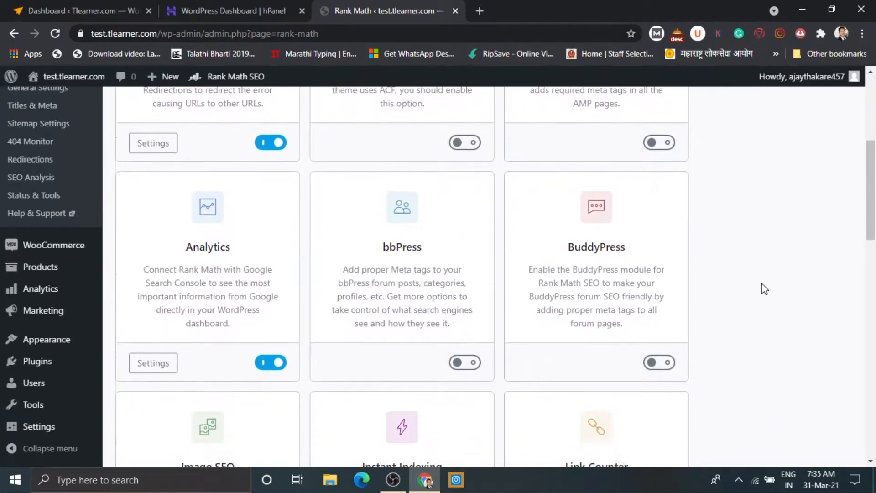
scroll(765, 289, down, 7)
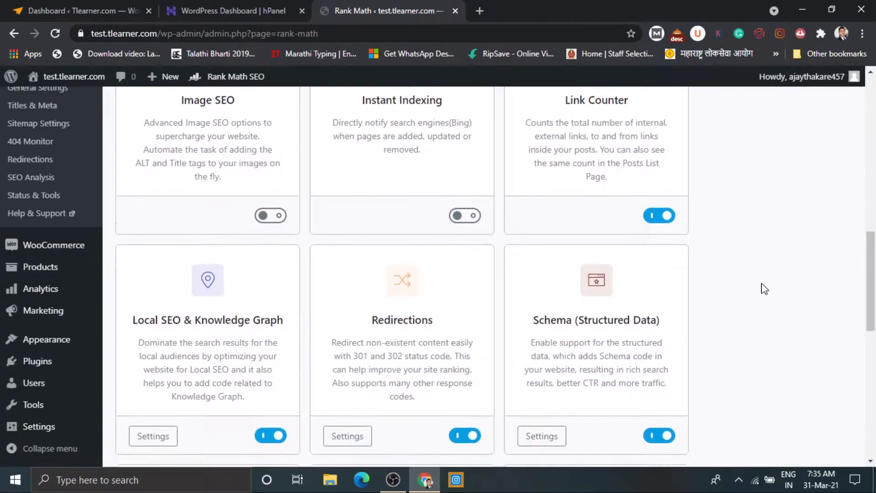
scroll(765, 289, down, 3)
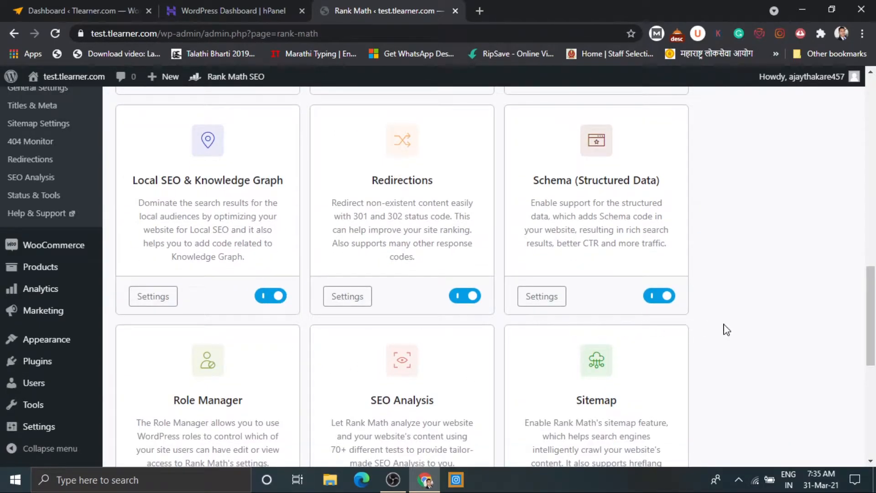
scroll(727, 330, up, 15)
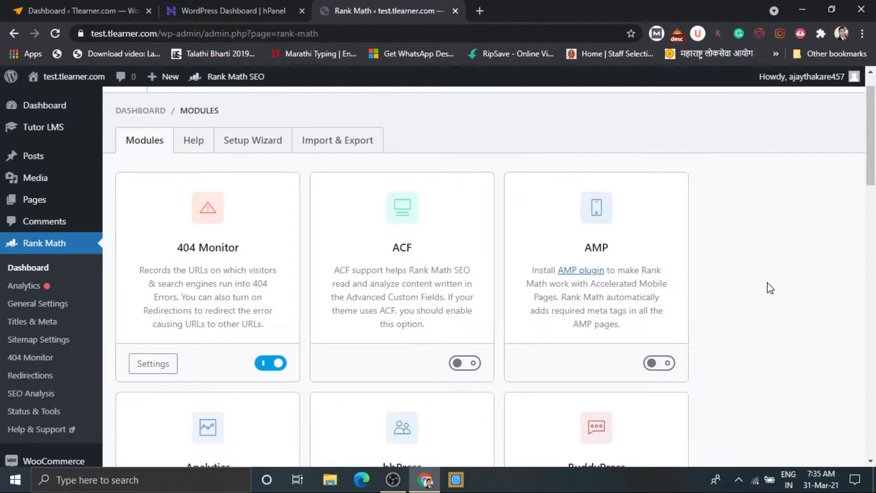
scroll(770, 288, down, 5)
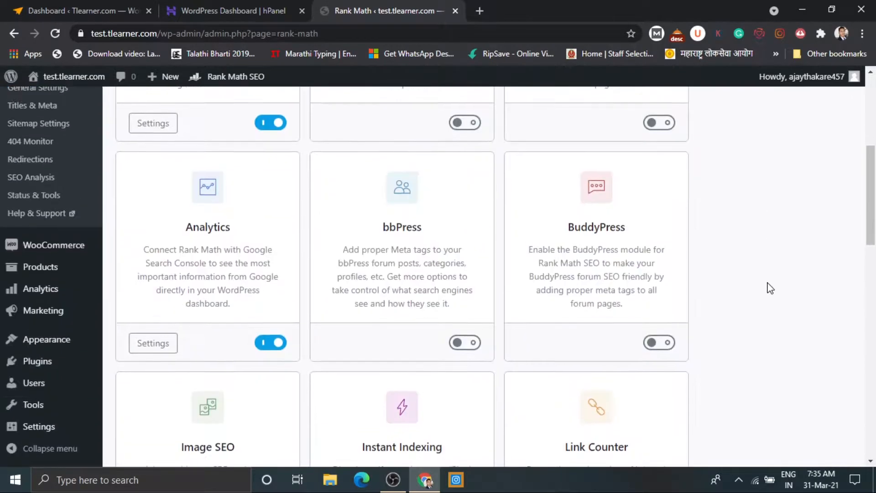
scroll(772, 283, up, 7)
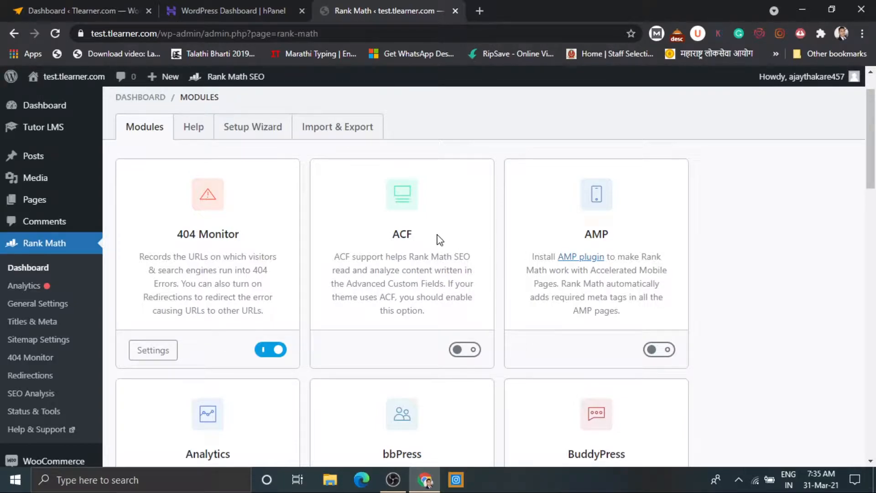
scroll(795, 305, down, 2)
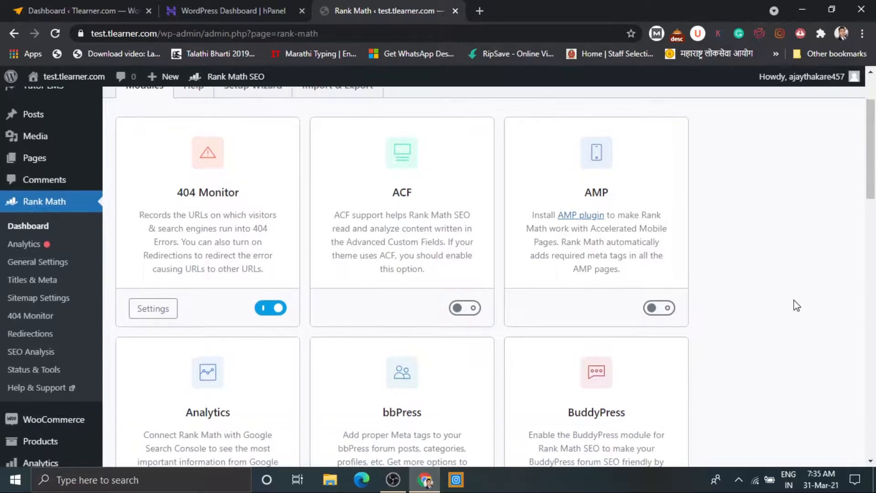
scroll(797, 306, up, 2)
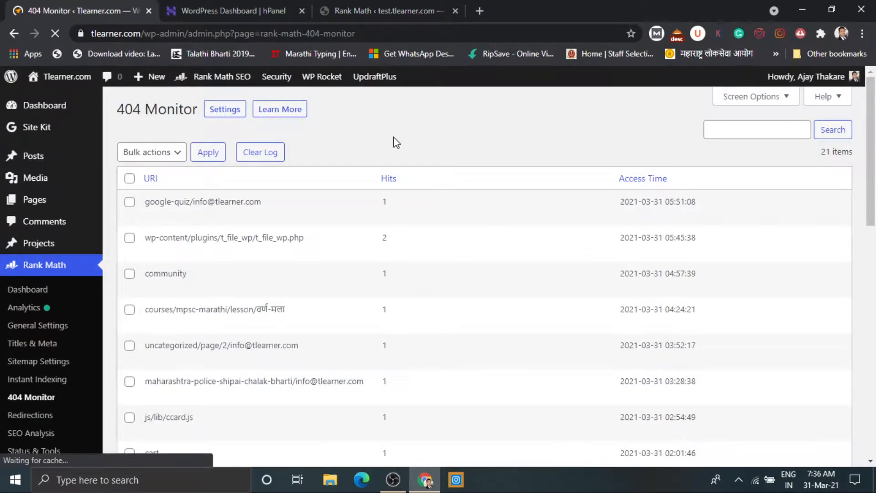
- In the tlearner.com site's 404 Monitor log, open a redirection form for the first google-quiz entry
mouse_move(327, 230)
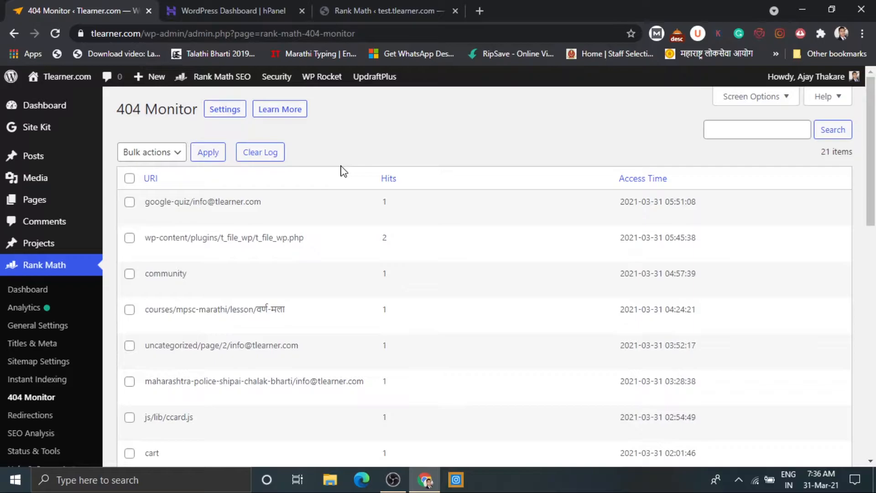
mouse_move(173, 223)
click(158, 215)
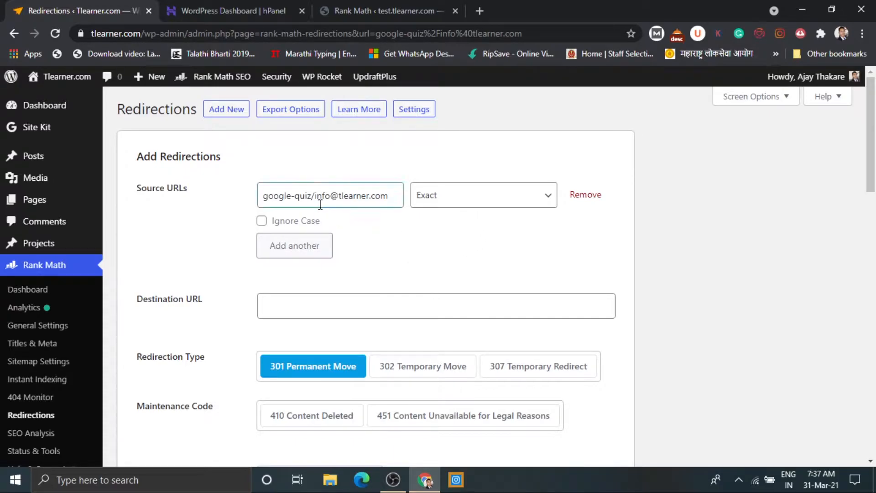
- Examine the redirection form's source URL, destination URL, redirection type, maintenance code and status options
click(276, 196)
click(405, 261)
scroll(427, 250, down, 1)
click(338, 275)
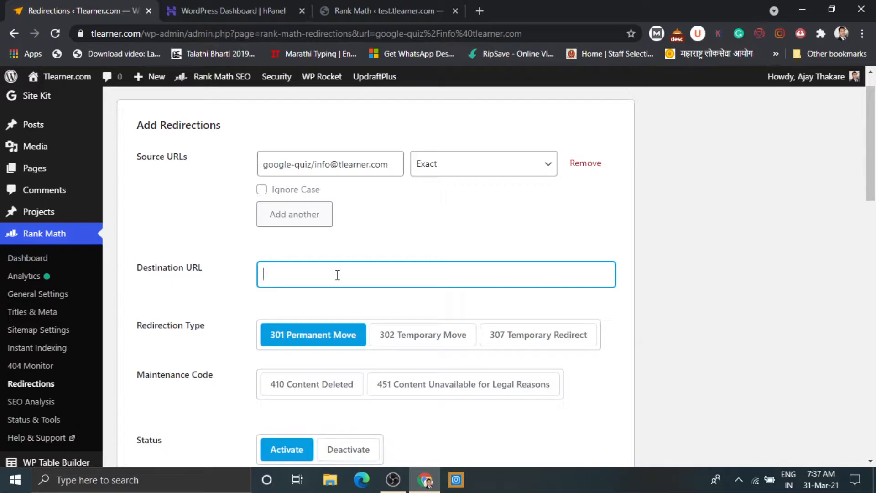
scroll(343, 301, down, 1)
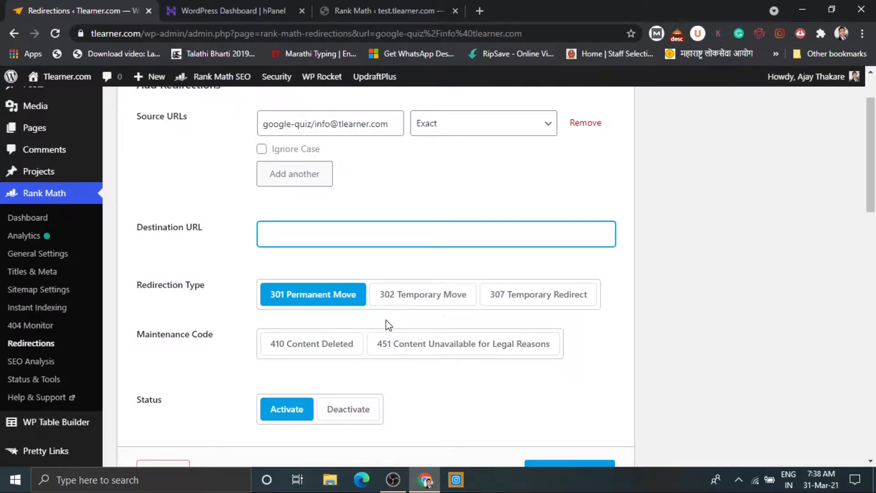
scroll(411, 311, down, 2)
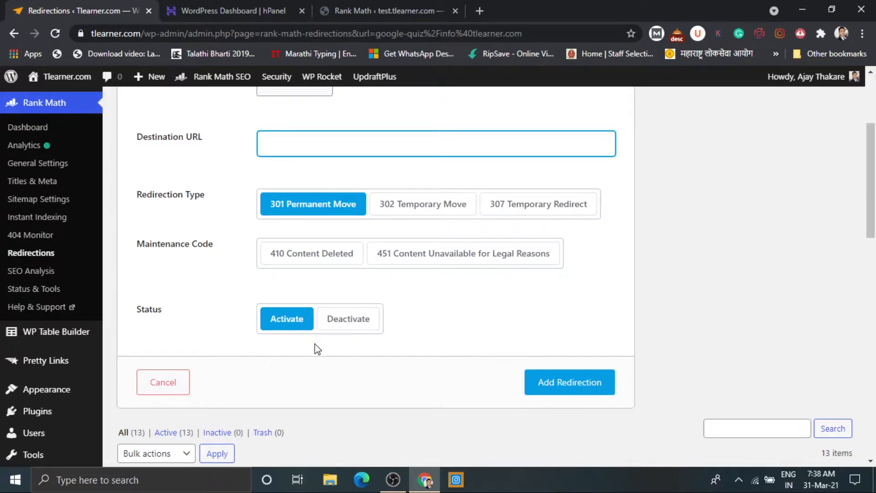
- Open the list of existing redirections and review their source, destination, type and hits
click(31, 254)
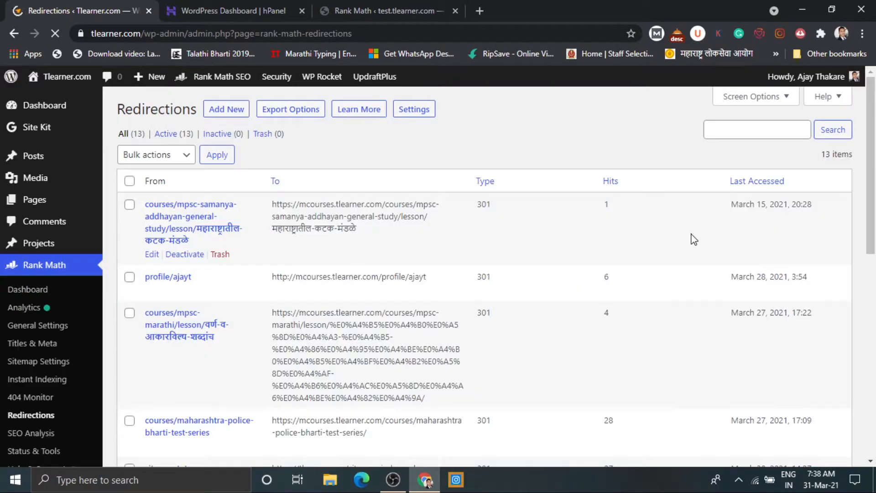
scroll(694, 239, down, 2)
scroll(694, 240, up, 2)
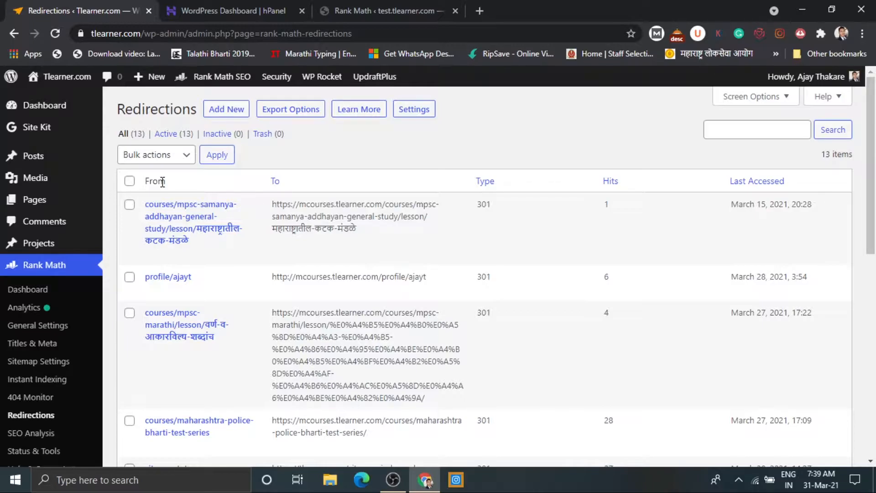
scroll(213, 324, down, 1)
scroll(213, 325, up, 1)
- Return to the test site's Rank Math modules and review the remaining ones, from Image SEO and Link Counter to WooCommerce
click(389, 11)
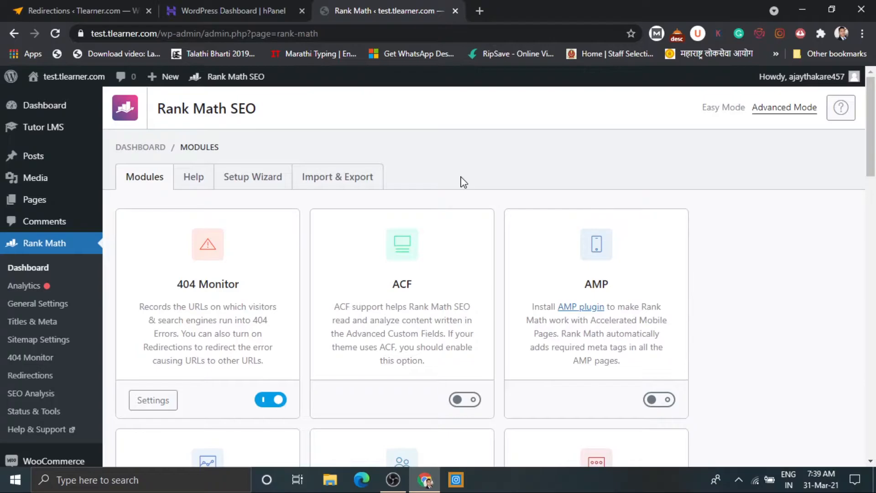
scroll(464, 182, down, 6)
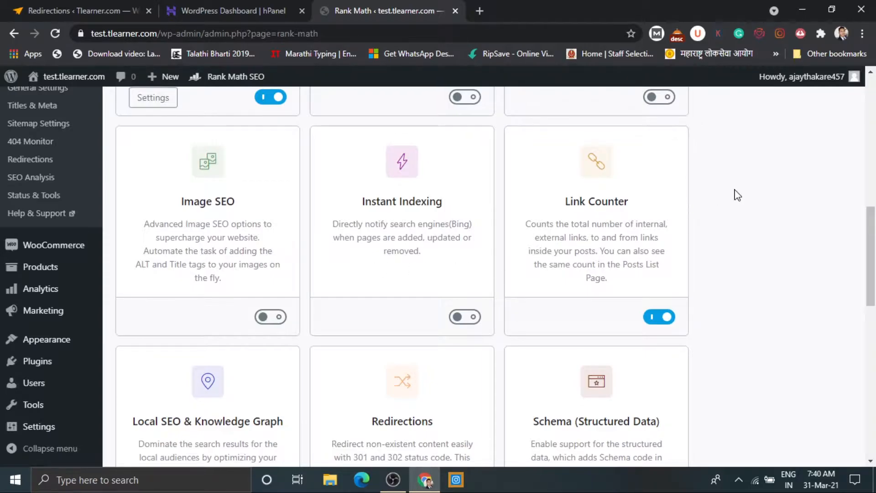
scroll(738, 195, down, 1)
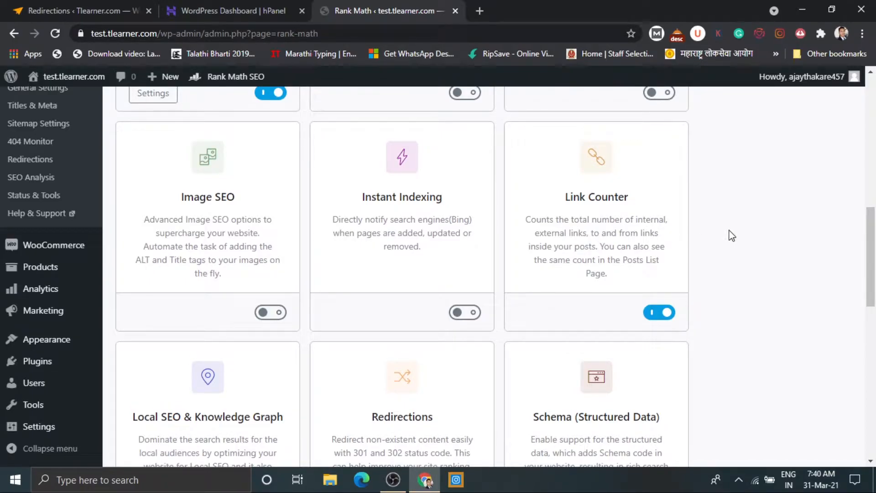
scroll(733, 236, down, 3)
scroll(732, 236, down, 1)
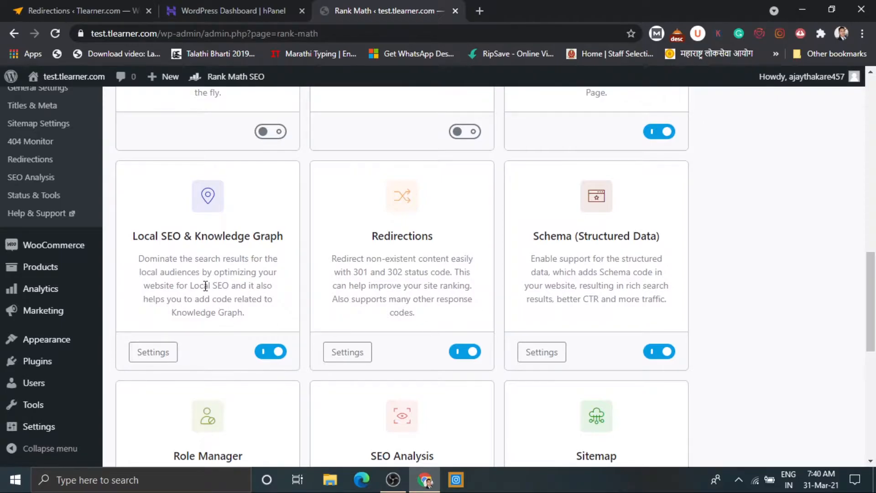
scroll(205, 286, down, 1)
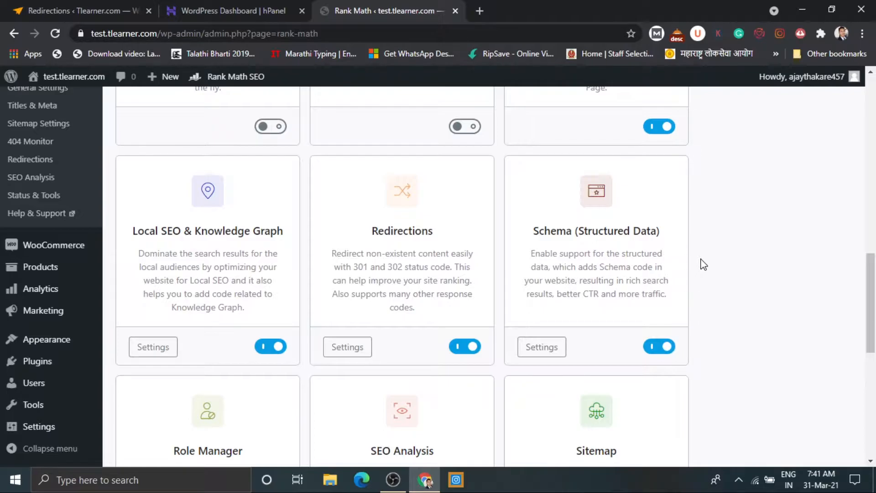
scroll(703, 264, down, 4)
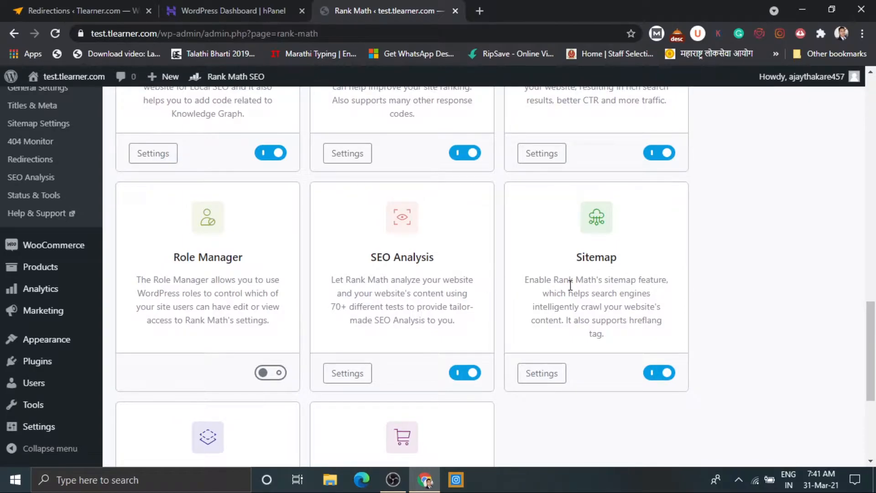
scroll(603, 284, down, 4)
scroll(608, 288, down, 1)
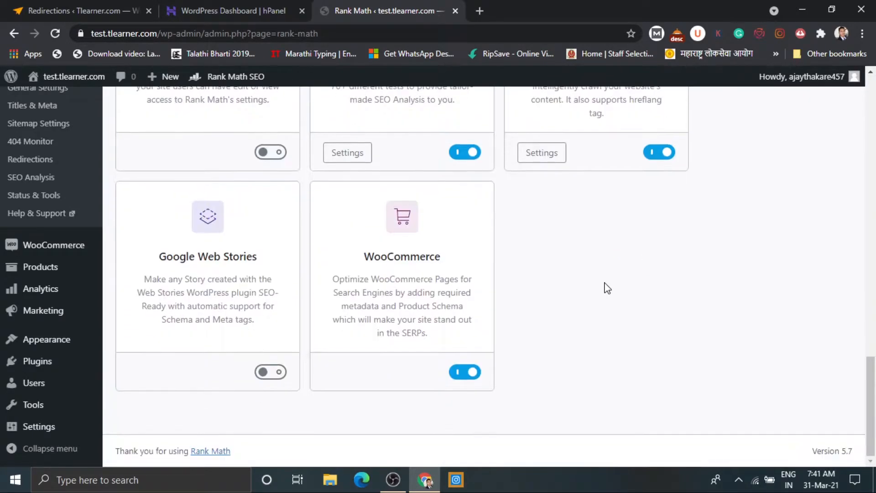
scroll(606, 287, up, 9)
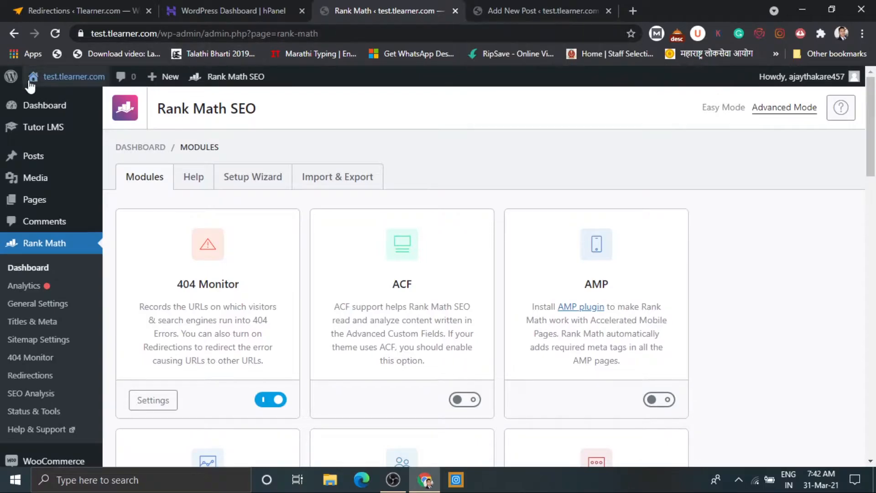
- Open the Rank Math snippet editor for Test Post and compare the desktop and mobile search previews, finishing on desktop
mouse_move(18, 156)
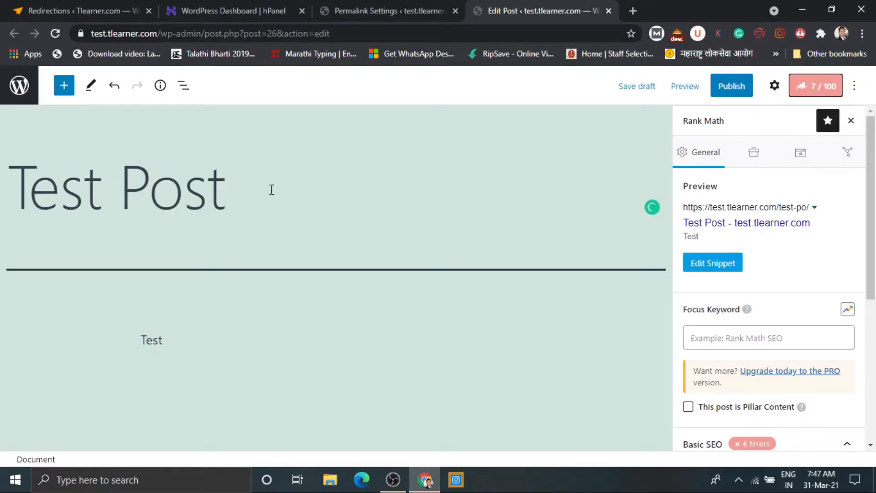
click(229, 343)
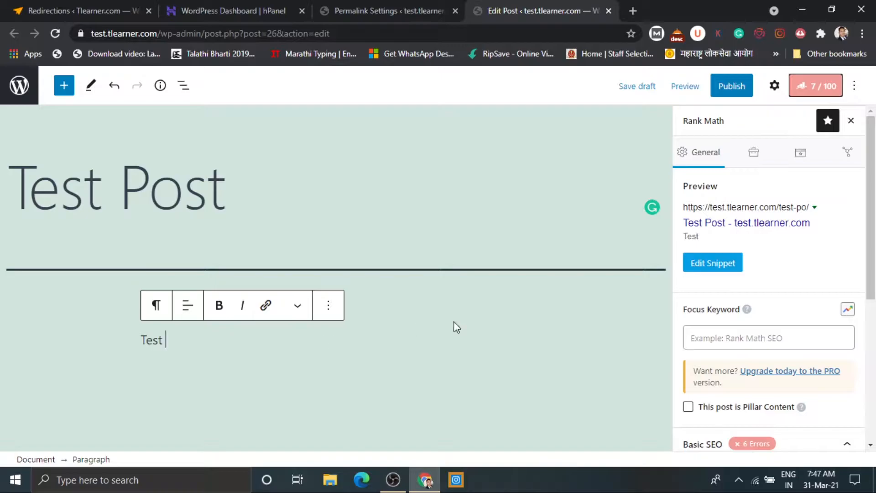
click(727, 267)
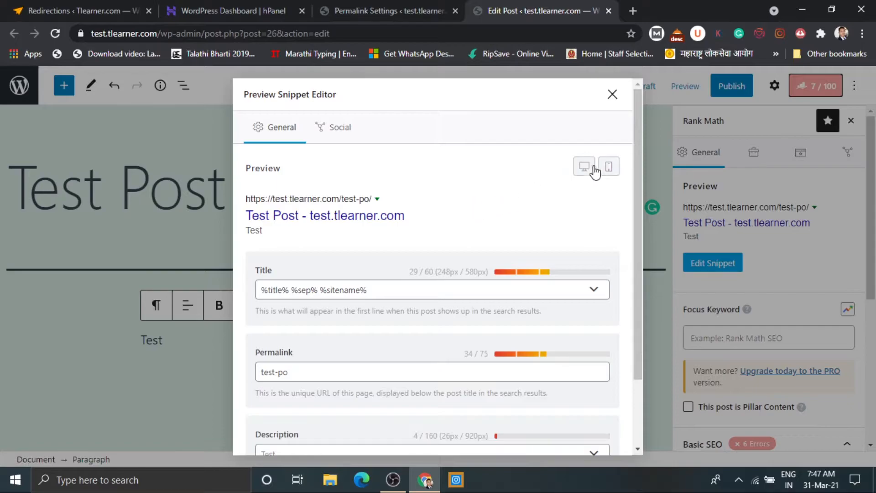
click(579, 175)
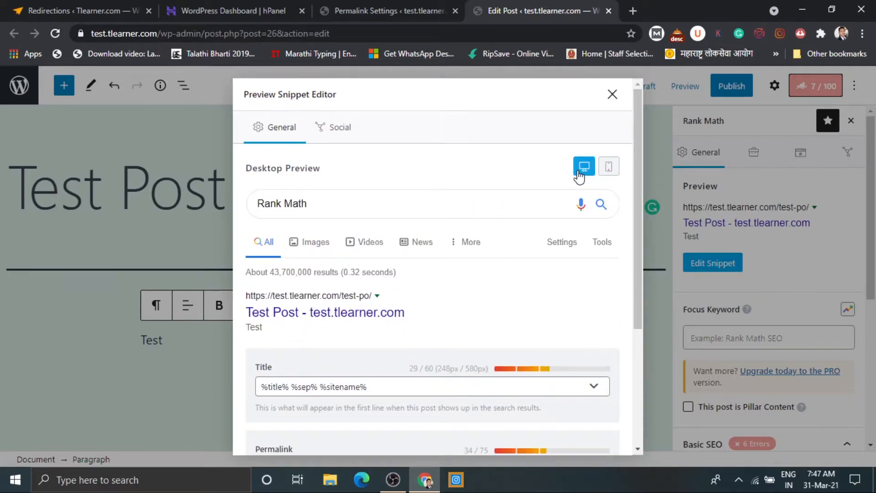
click(611, 167)
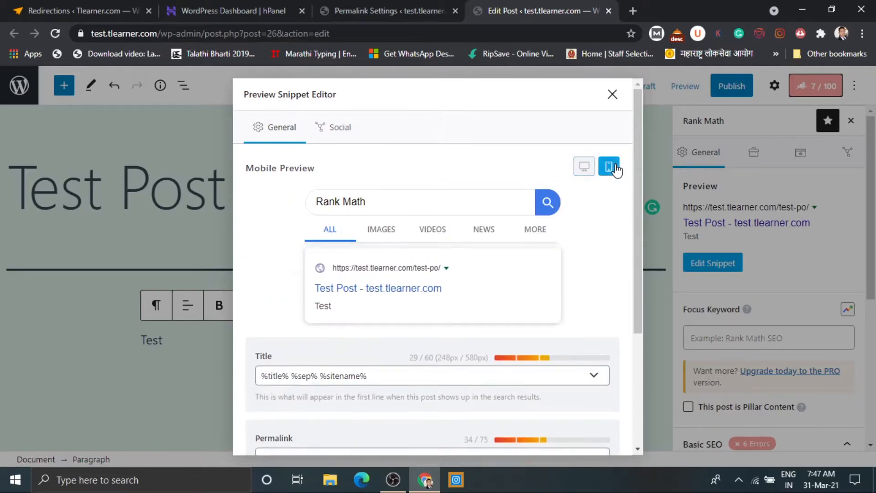
click(585, 167)
- Replace the site name variable in the snippet title so it reads "%title% %sep% Tlearner.com"
scroll(480, 185, down, 1)
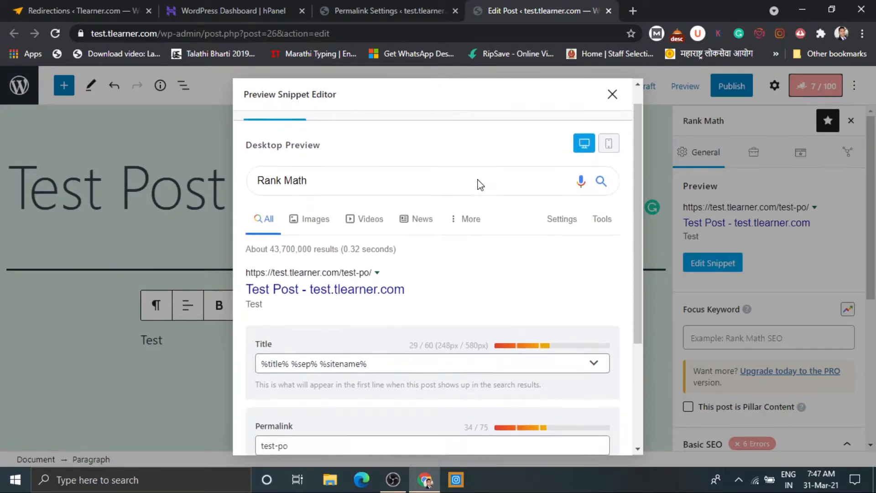
scroll(350, 230, down, 2)
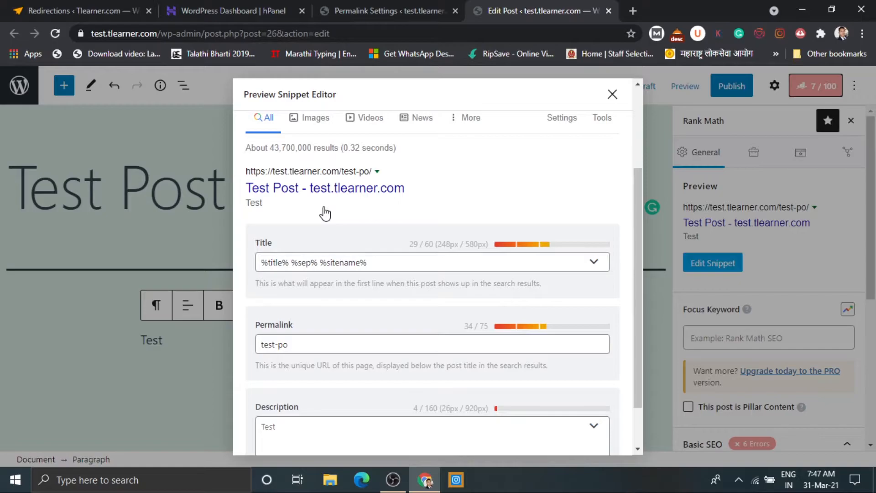
scroll(325, 213, up, 3)
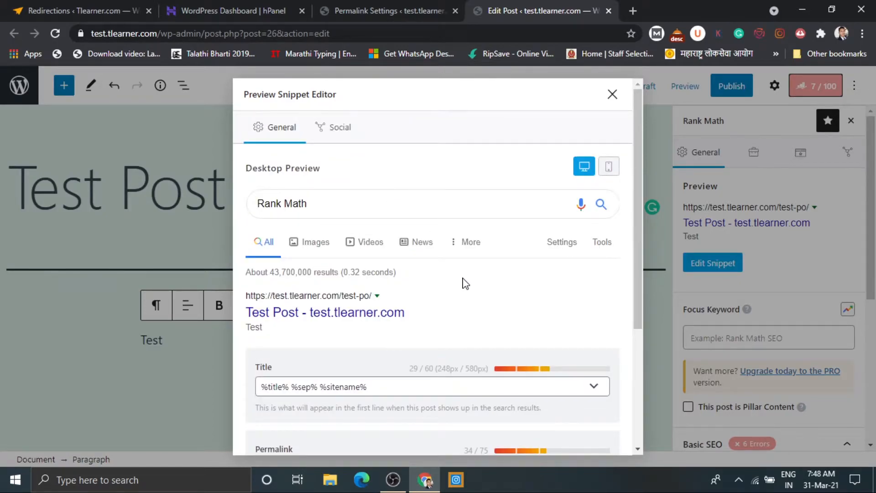
scroll(466, 283, down, 3)
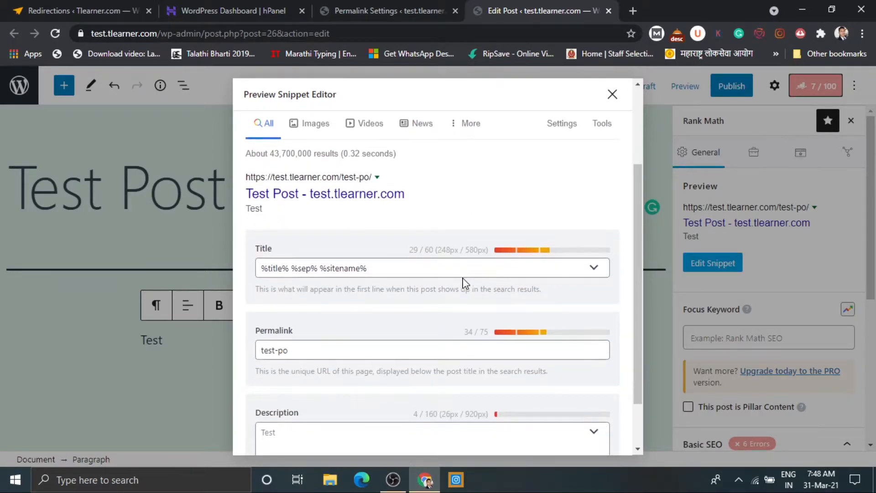
click(382, 264)
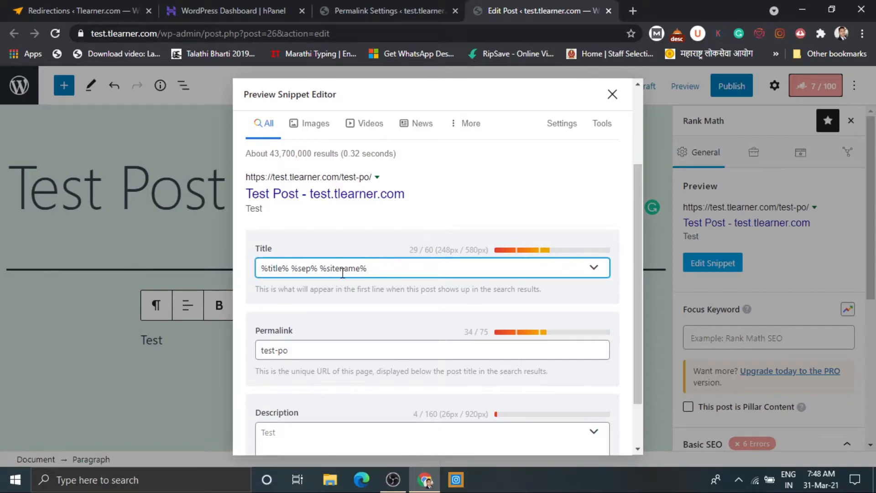
drag(320, 268, 386, 268)
text(T)
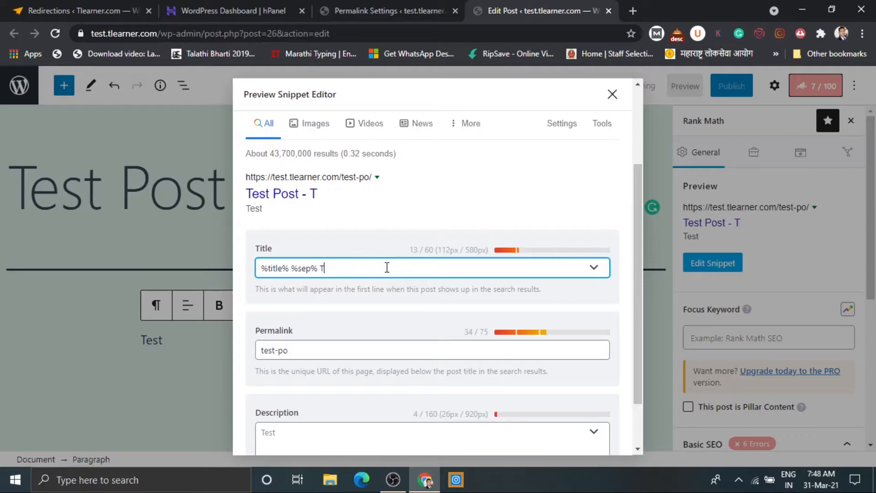
text(learner)
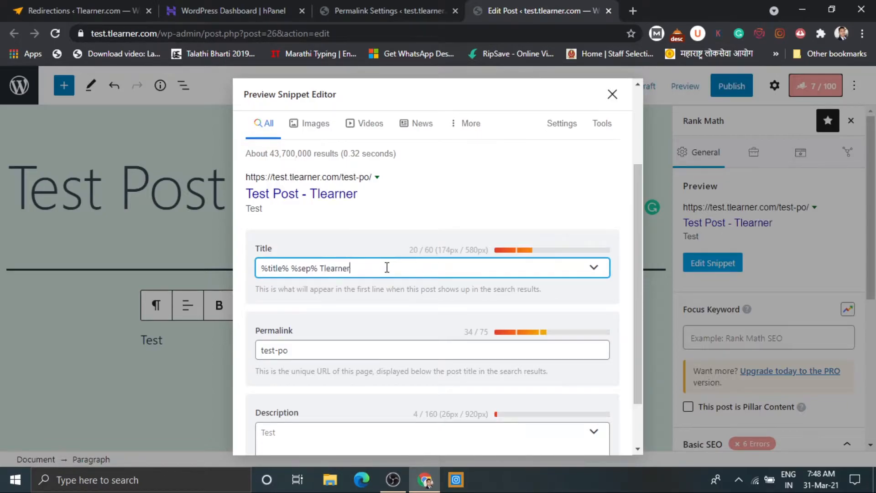
text(.com)
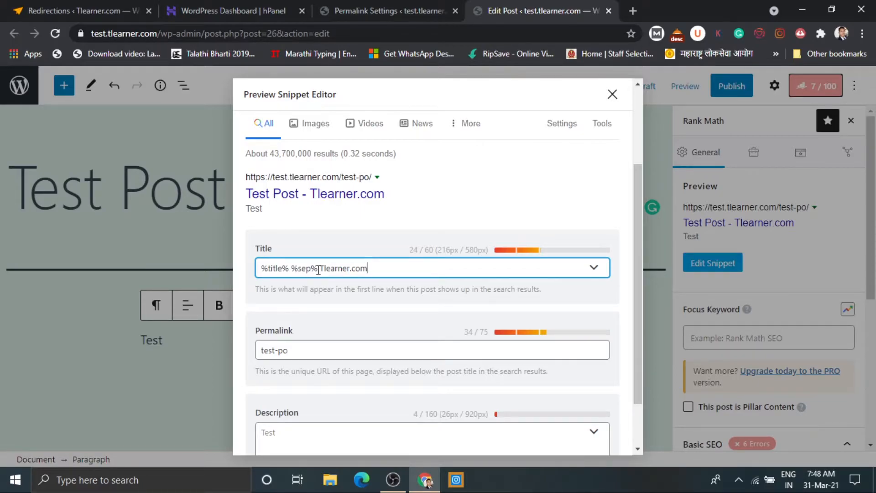
- Change the post's permalink to test-post in the snippet editor and check the URL in the preview
scroll(318, 269, down, 1)
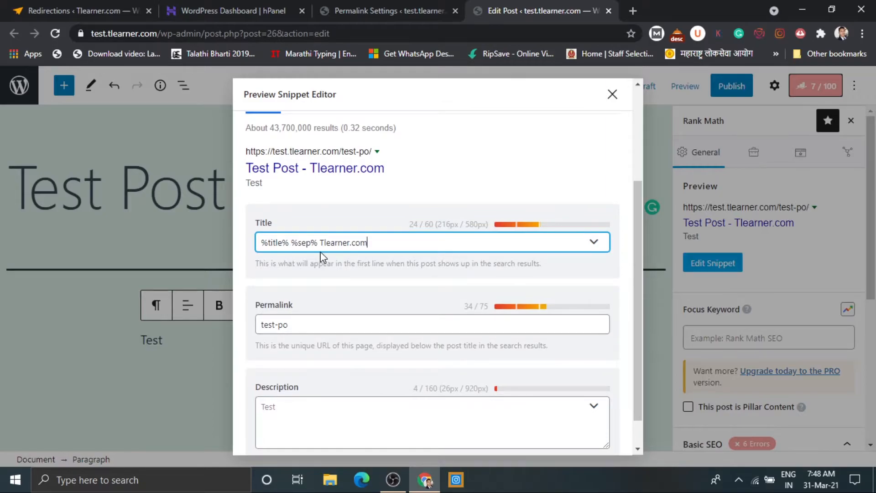
scroll(321, 256, down, 1)
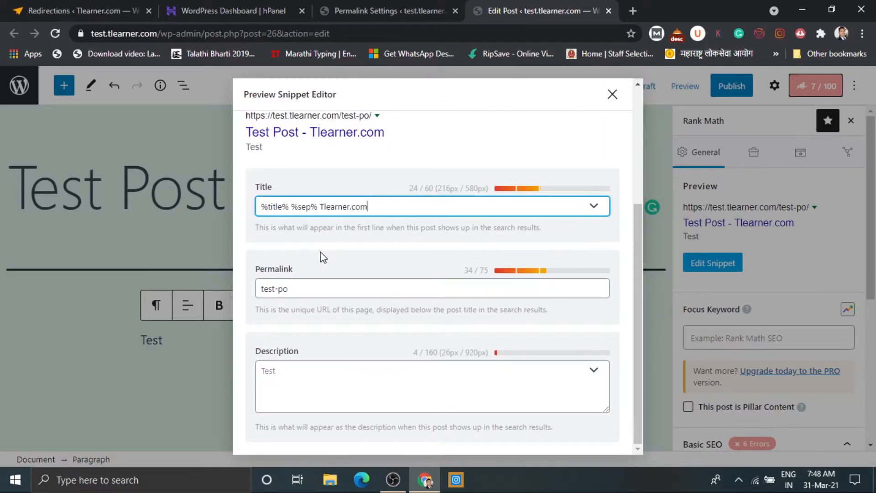
click(304, 291)
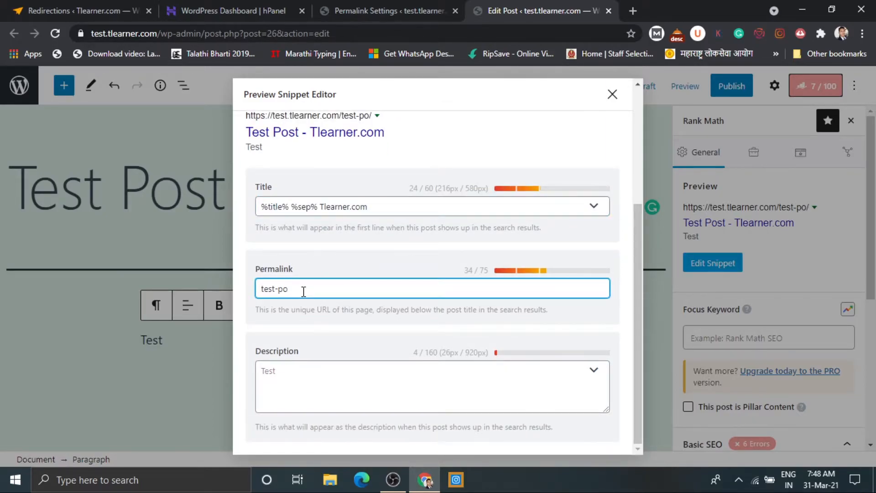
scroll(346, 242, up, 3)
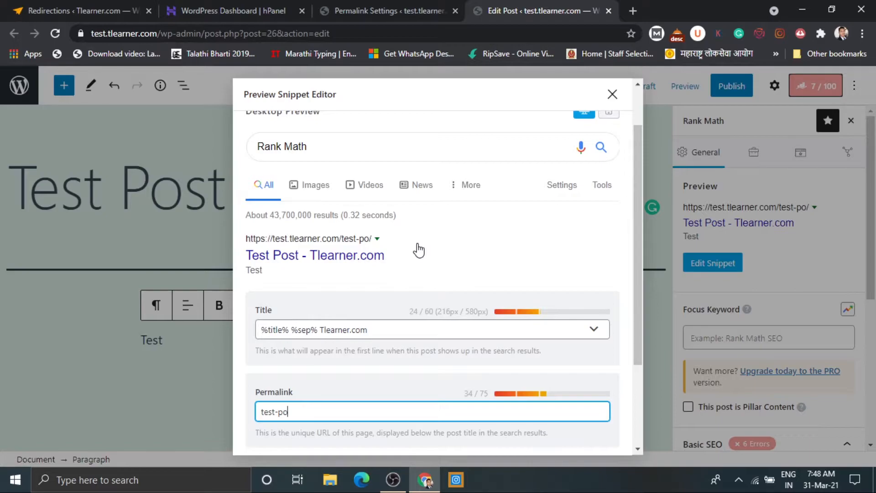
scroll(417, 249, down, 3)
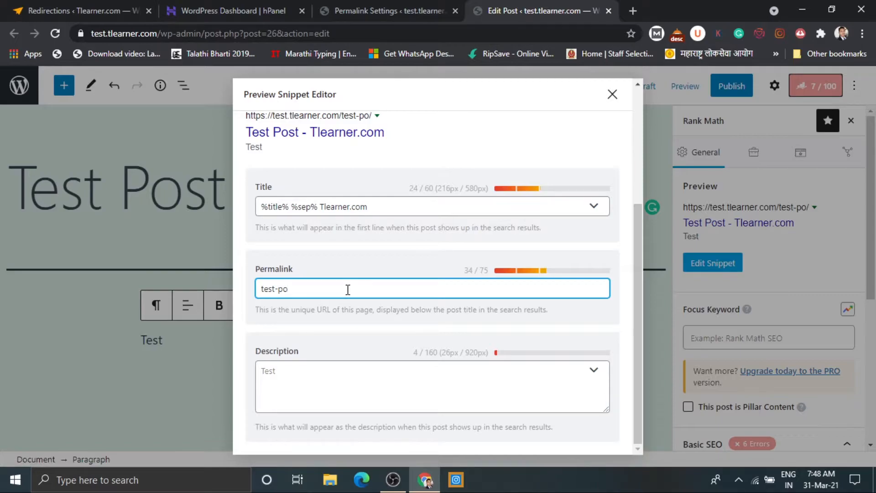
text(st)
scroll(348, 289, up, 1)
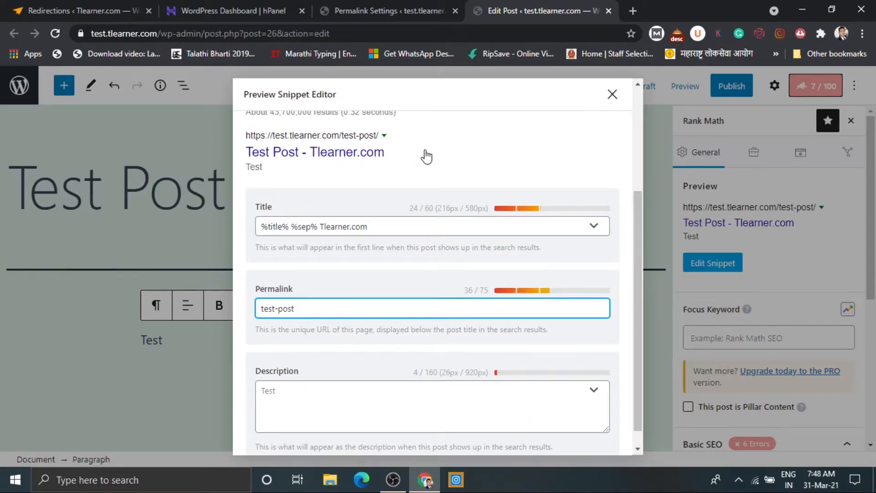
scroll(426, 155, up, 1)
scroll(426, 156, down, 2)
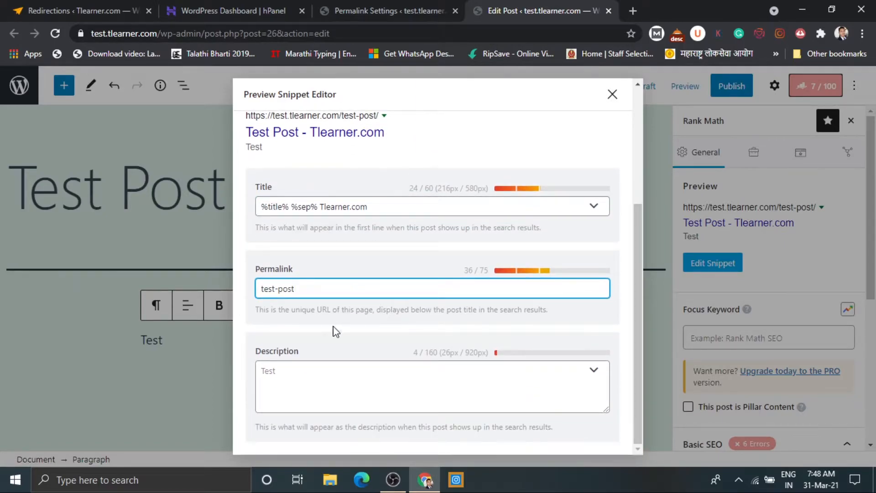
- Enter "Seo post" as the snippet's meta description
click(300, 387)
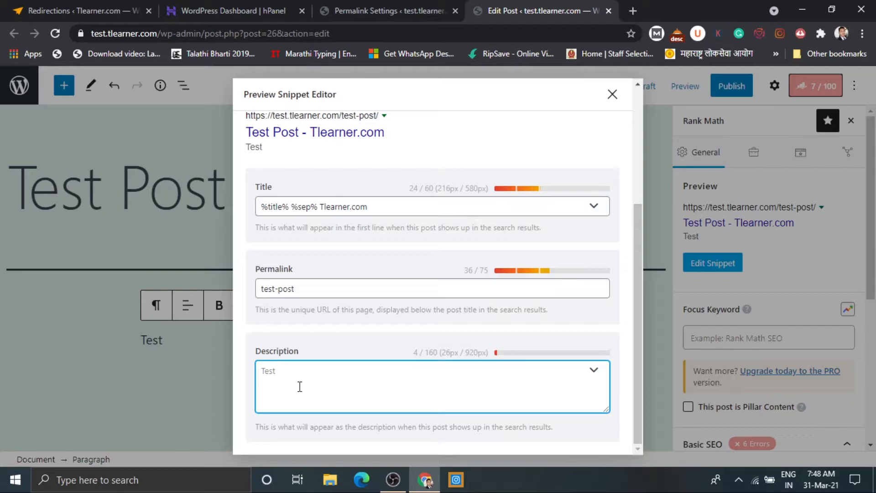
text(Seo)
text(post)
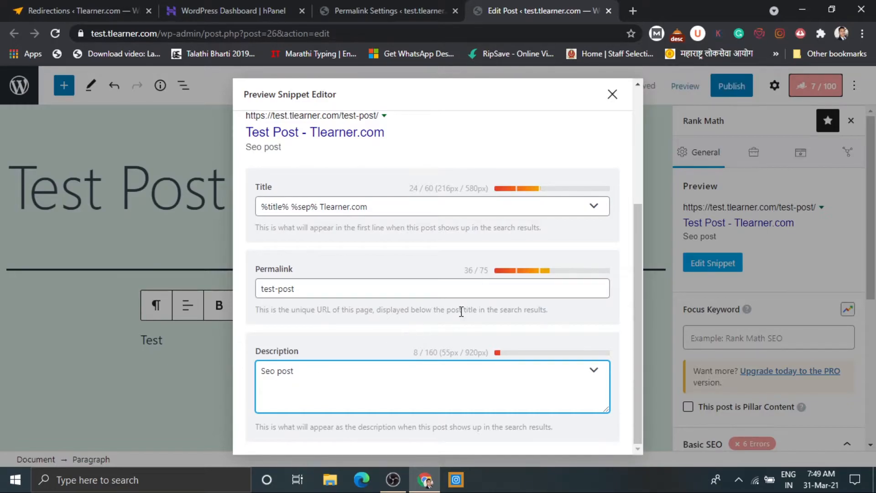
- Review the edited snippet in the desktop and mobile previews, and close the snippet editor
scroll(462, 310, up, 3)
scroll(461, 312, up, 1)
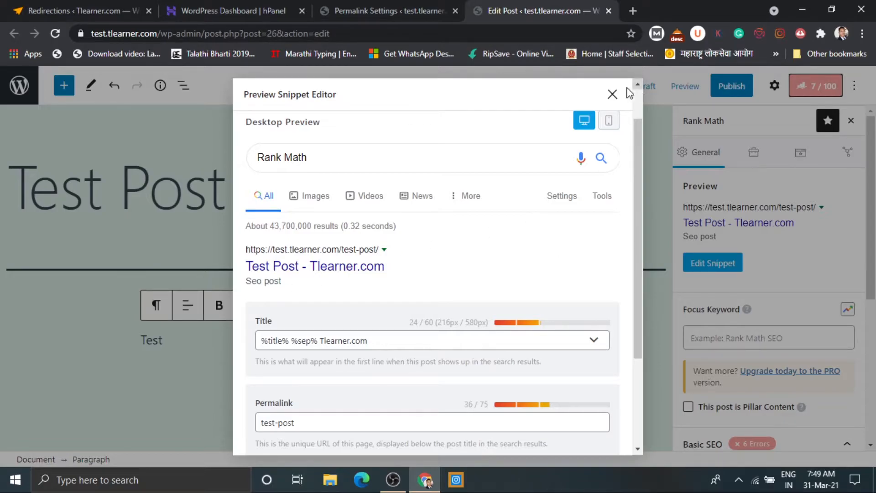
click(609, 122)
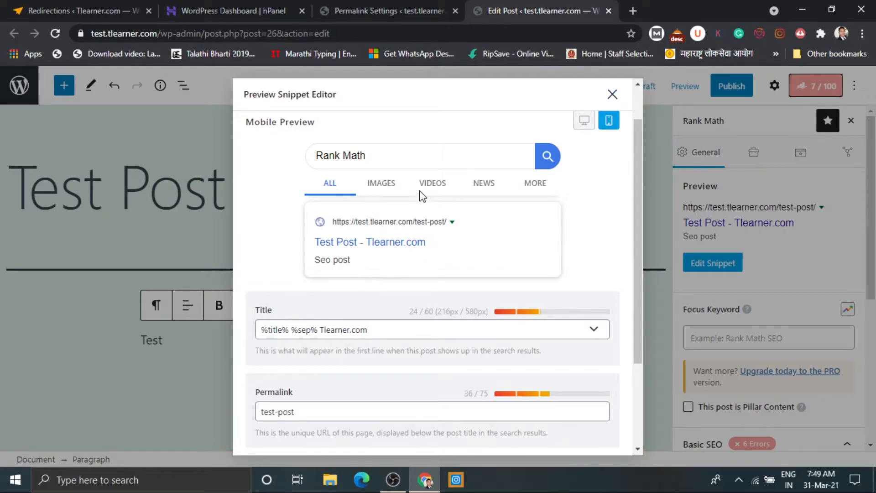
click(613, 94)
- Open the post's advanced Rank Math settings and review the robots meta and canonical URL options
scroll(821, 252, down, 2)
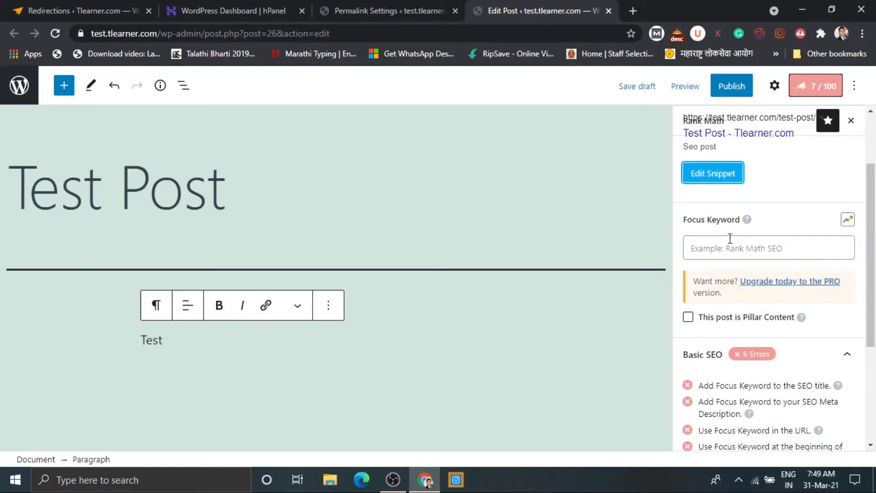
scroll(822, 252, up, 2)
click(757, 162)
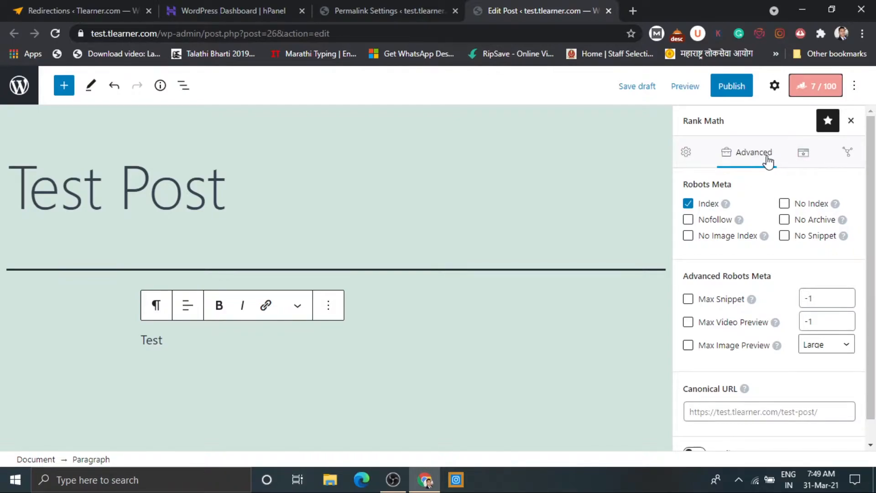
- Open the Article schema in use for editing, review its headline, description and article type, and close it without saving
click(804, 158)
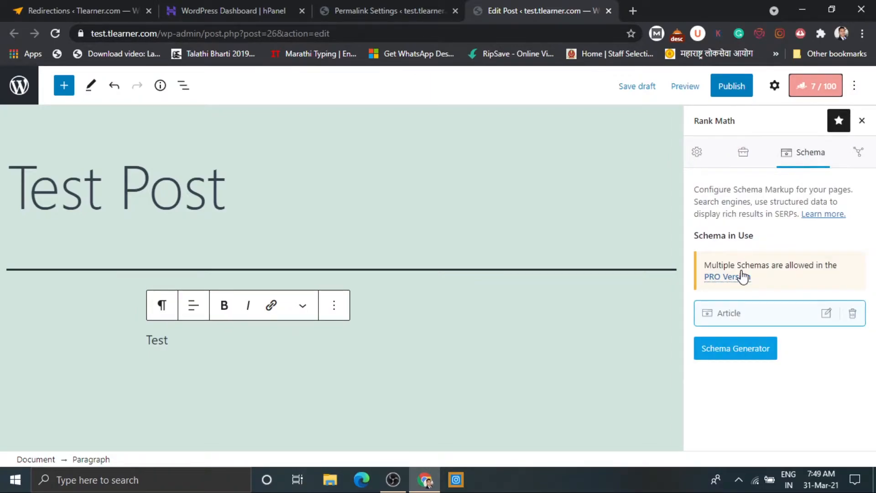
click(827, 314)
click(825, 313)
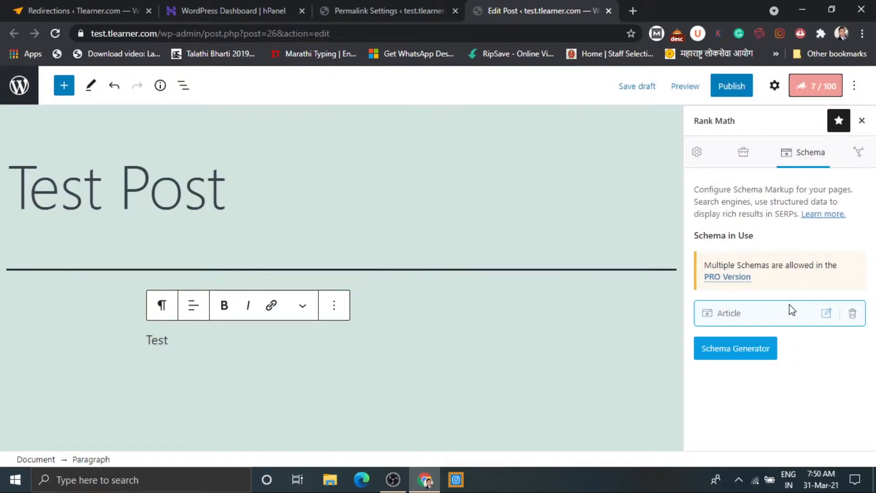
click(828, 314)
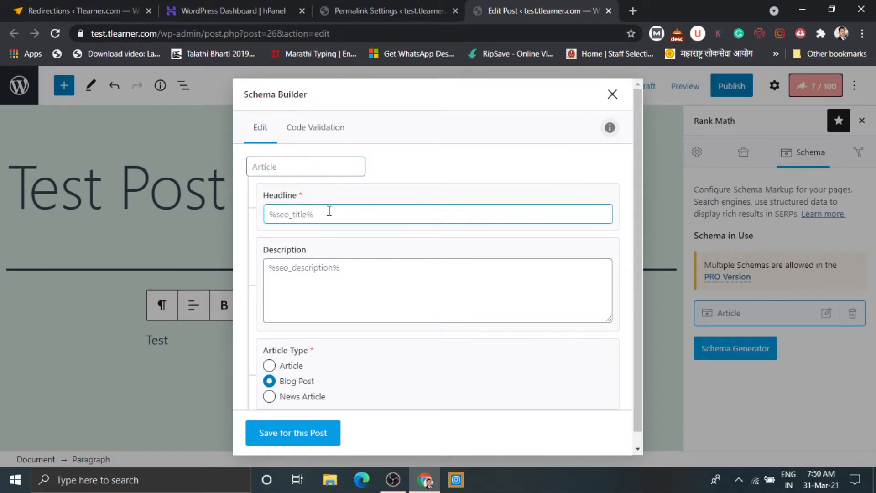
scroll(329, 210, down, 1)
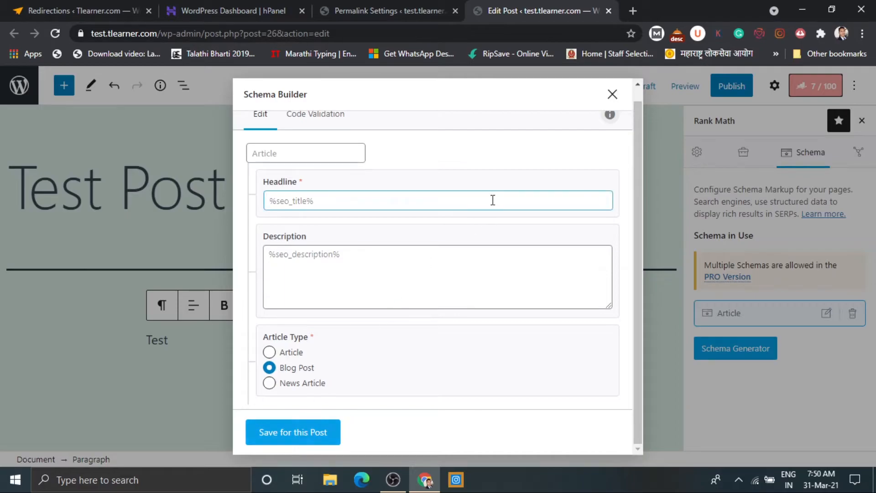
click(613, 94)
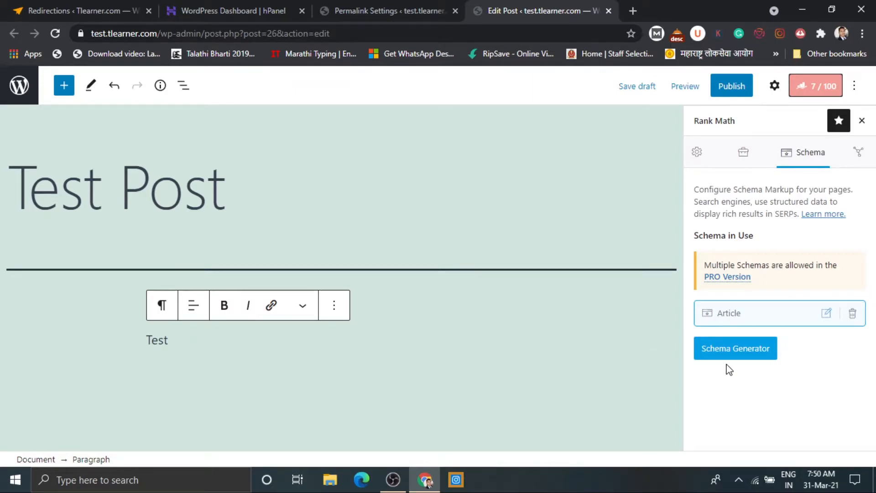
- Open the Schema Generator and choose the Course schema template
click(741, 355)
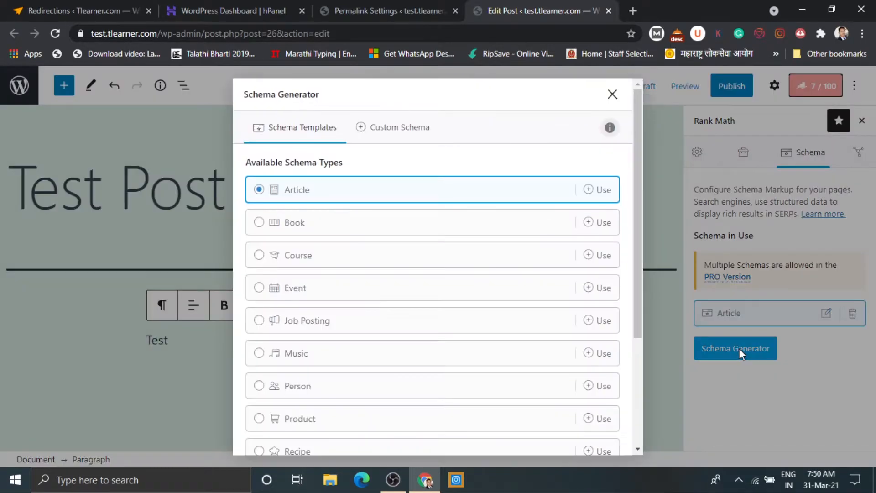
scroll(352, 269, down, 1)
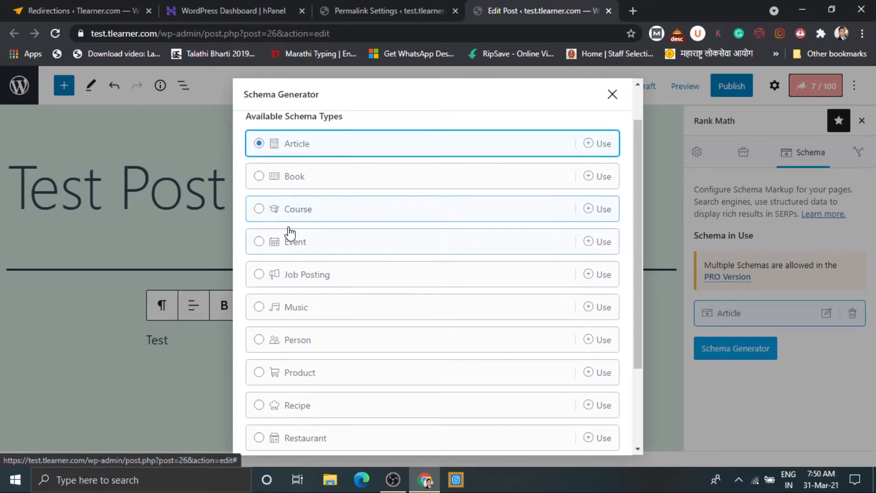
click(260, 210)
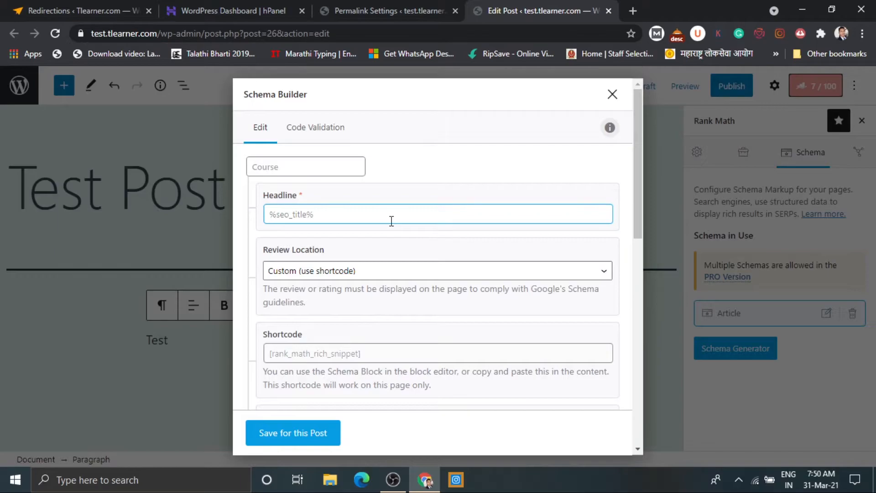
- Examine the Course schema's review location options, keeping Custom (use shortcode), and highlight the rich snippet shortcode
scroll(391, 220, down, 1)
scroll(341, 263, down, 2)
click(437, 161)
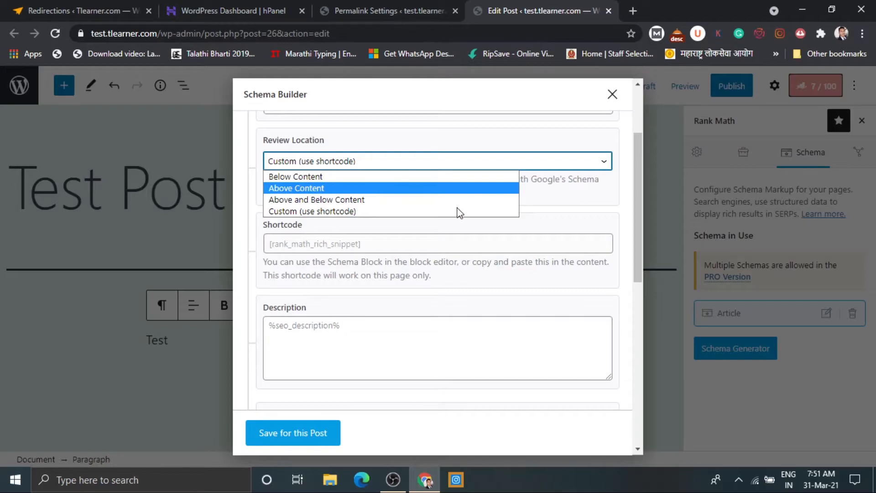
click(554, 210)
scroll(554, 210, down, 1)
click(359, 229)
drag(372, 229, 265, 230)
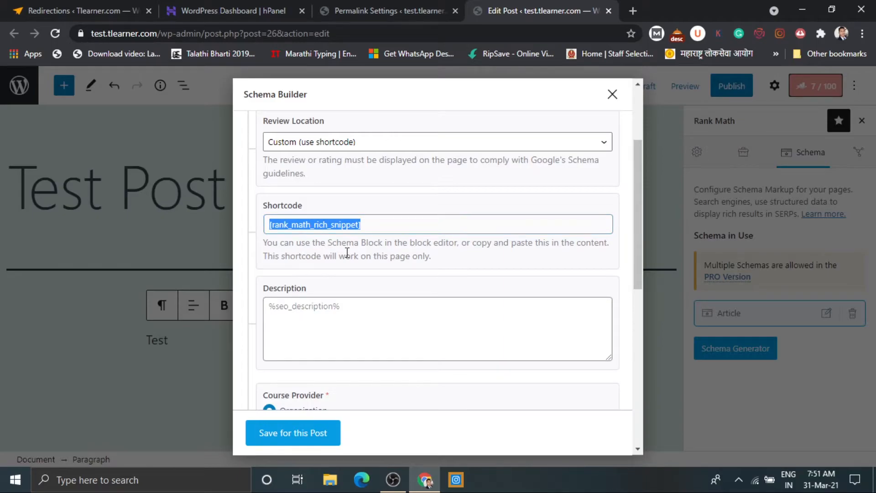
- Review the Course schema's headline, description and course provider fields
scroll(373, 202, up, 3)
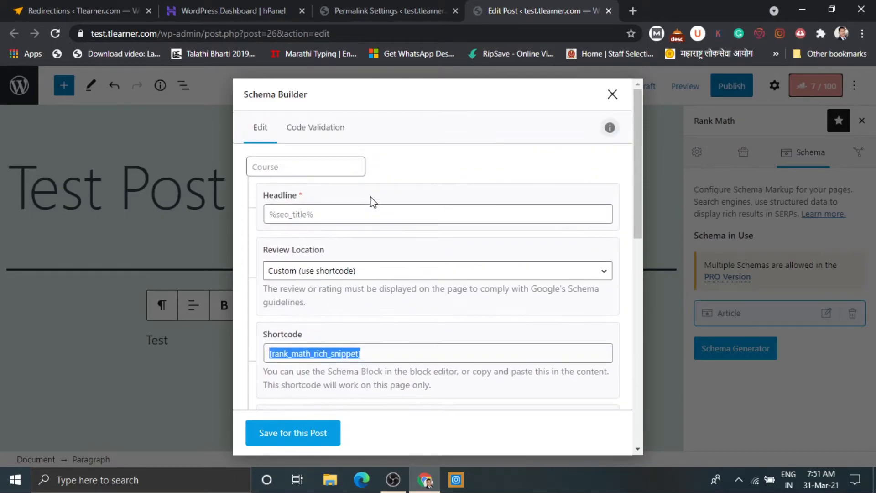
scroll(431, 199, down, 5)
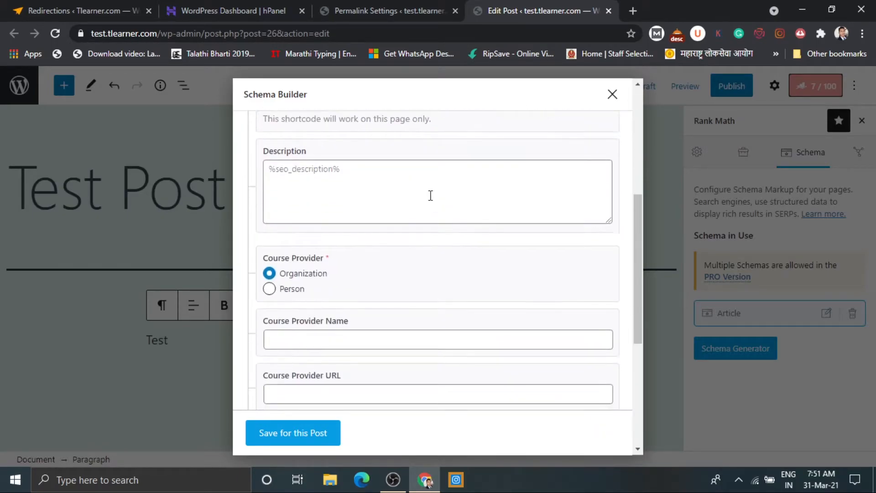
scroll(421, 273, down, 1)
click(352, 182)
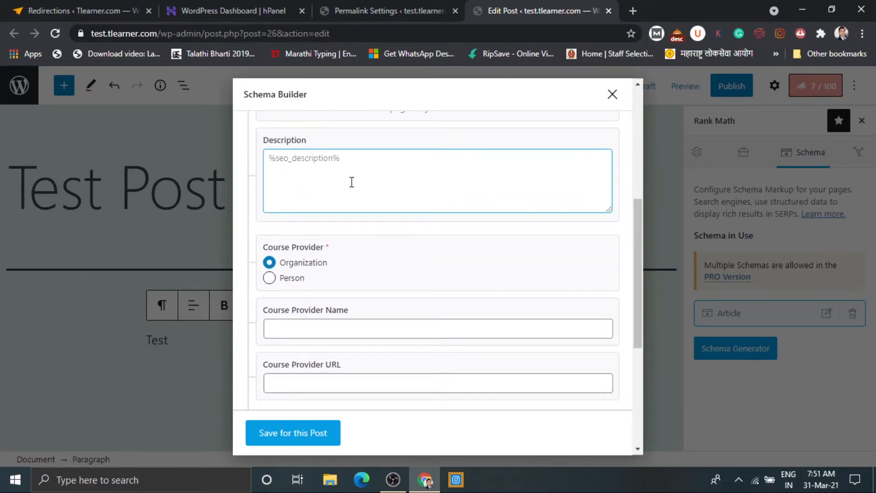
click(382, 243)
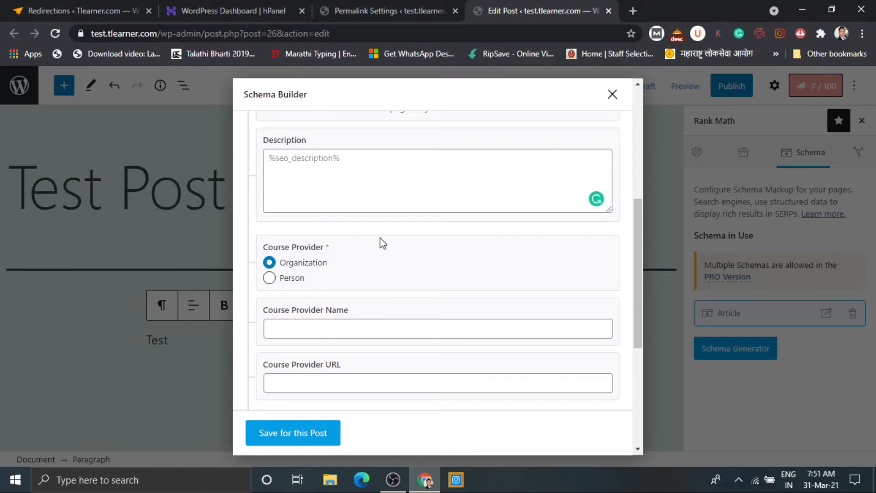
- Examine the Course schema's provider name, provider URL and review rating, minimum and maximum fields, leaving them empty
scroll(382, 243, down, 1)
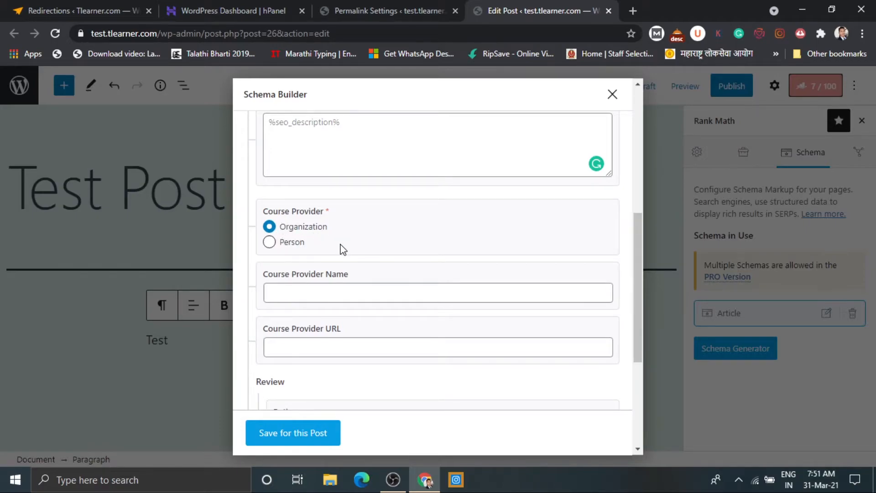
scroll(341, 246, down, 2)
click(324, 220)
click(312, 275)
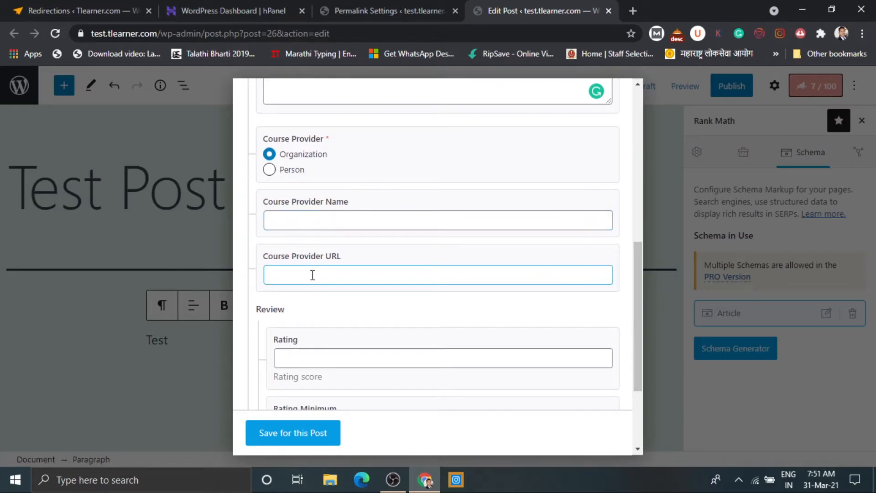
scroll(313, 279, down, 3)
click(313, 281)
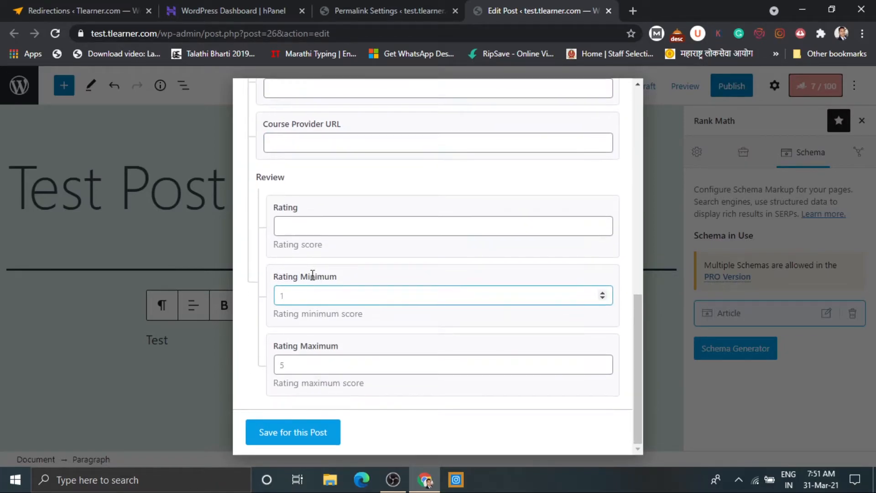
scroll(313, 274, up, 1)
click(313, 274)
click(309, 197)
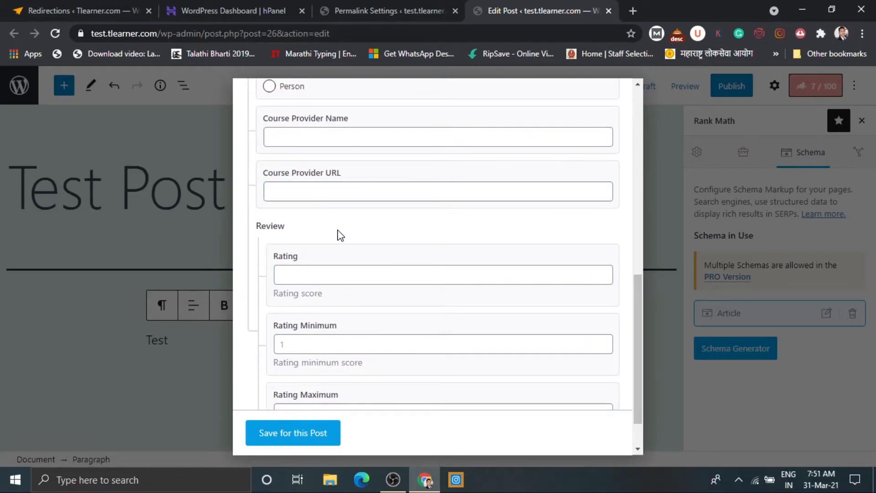
scroll(338, 231, down, 1)
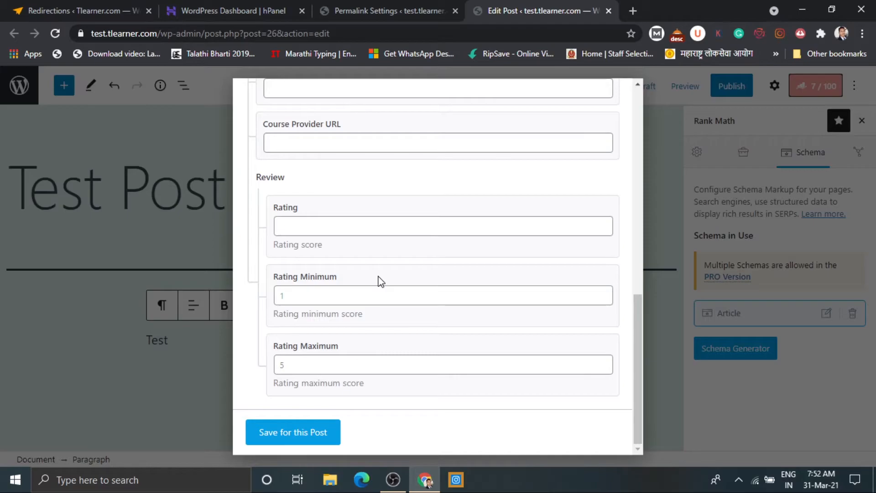
- Close the Course schema in the Schema Builder without saving it for the post
scroll(378, 281, up, 2)
click(526, 169)
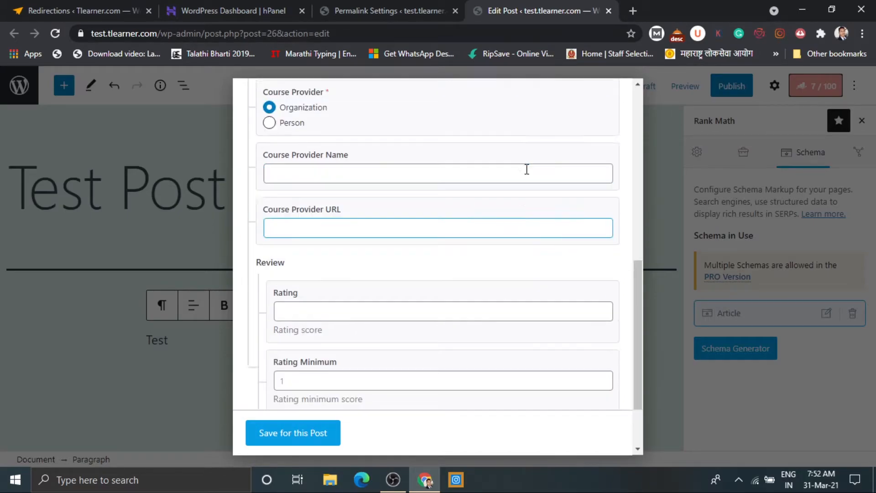
scroll(548, 150, up, 10)
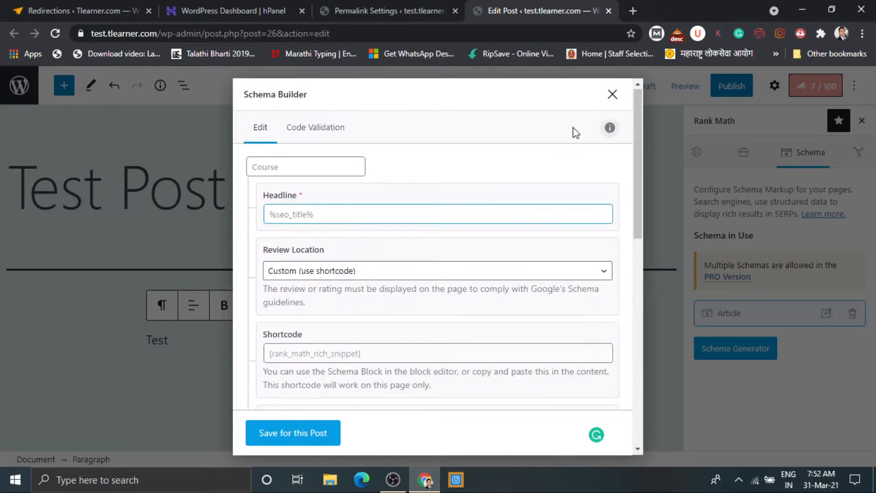
click(612, 96)
click(612, 92)
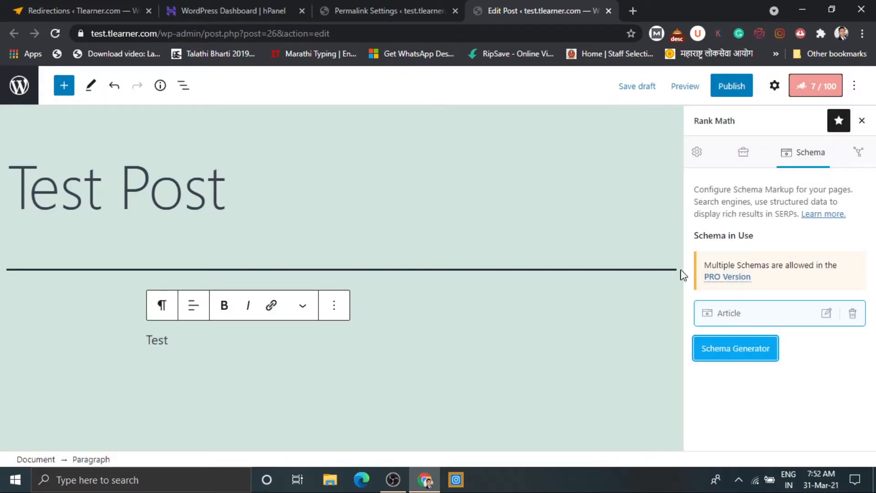
- Reopen the Schema Generator, look through all available schema types, and close it without choosing one
click(760, 347)
scroll(507, 278, down, 3)
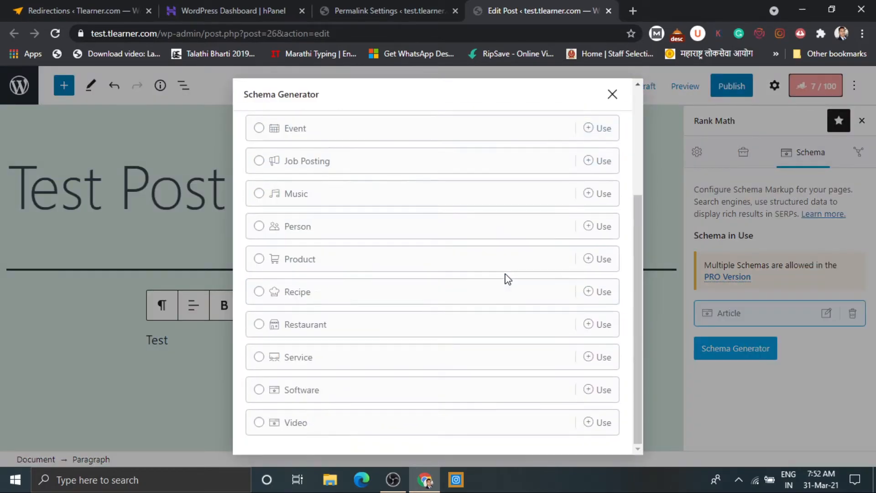
scroll(507, 280, up, 5)
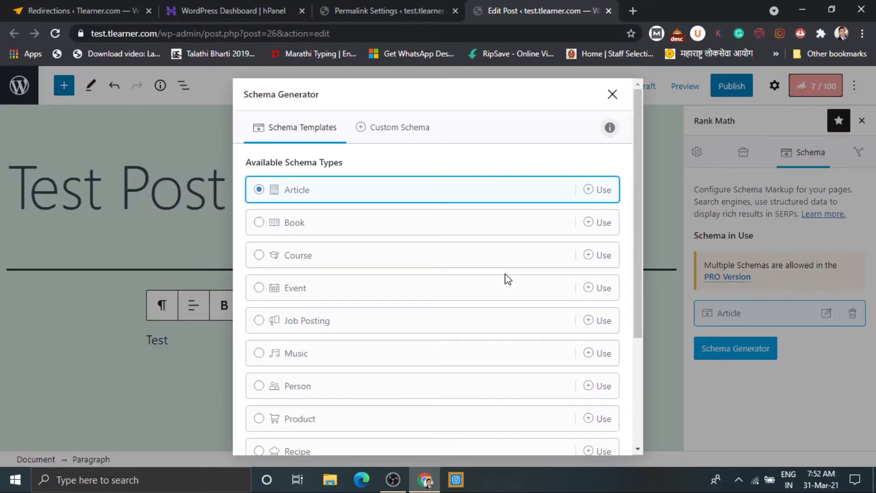
click(613, 94)
- Open the post's social snippet editor and compare its Facebook and Twitter previews
click(848, 153)
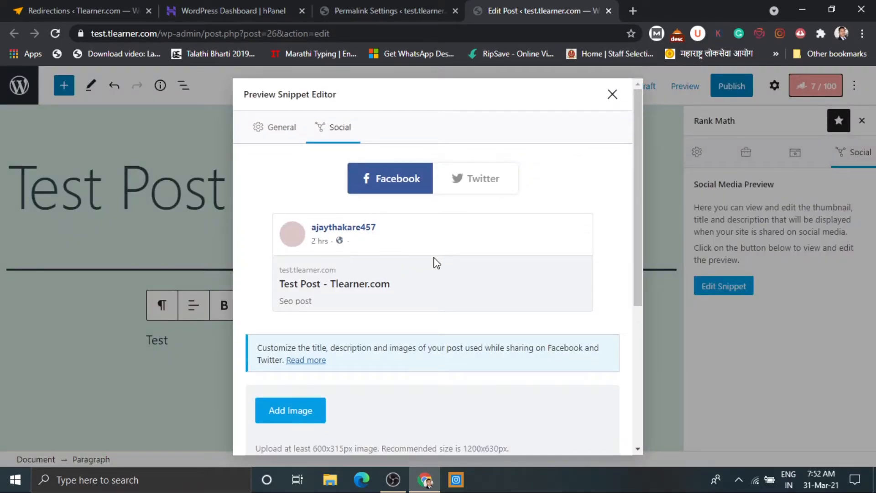
scroll(435, 259, down, 2)
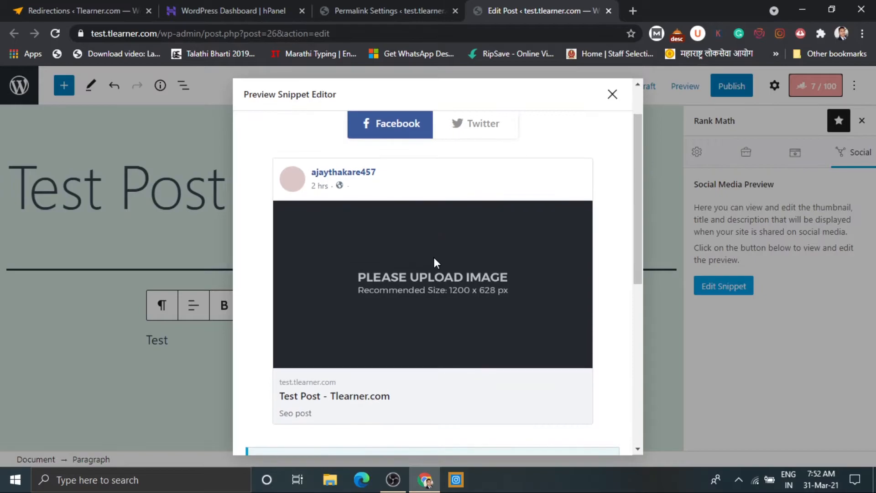
scroll(436, 256, up, 2)
click(465, 194)
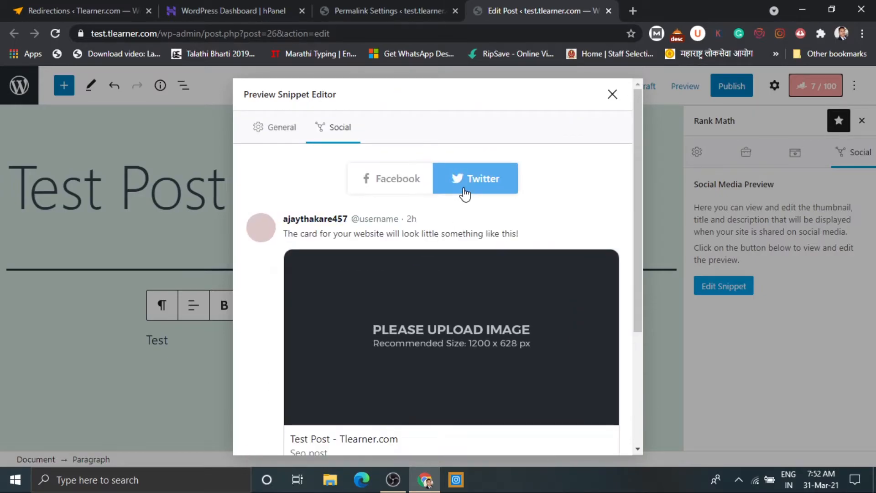
click(396, 180)
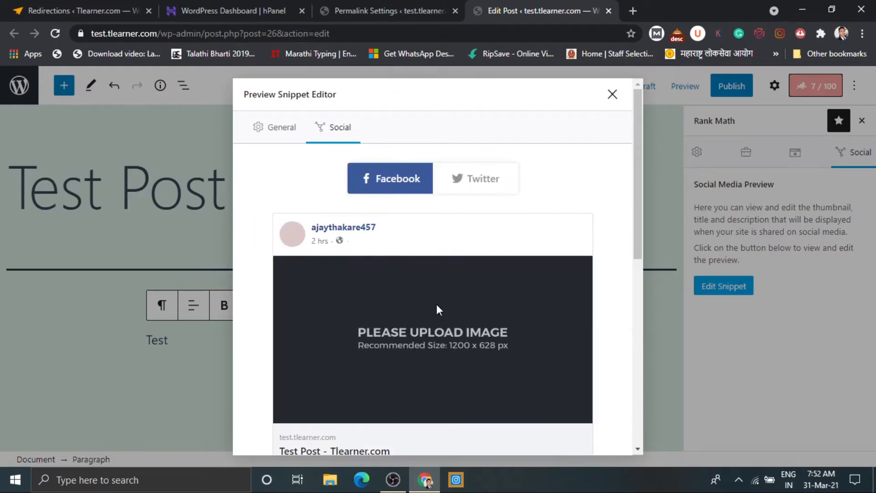
- Review the Facebook image, title, description and icon overlay options, and check the Twitter preview and general snippet settings without changes
scroll(436, 304, down, 6)
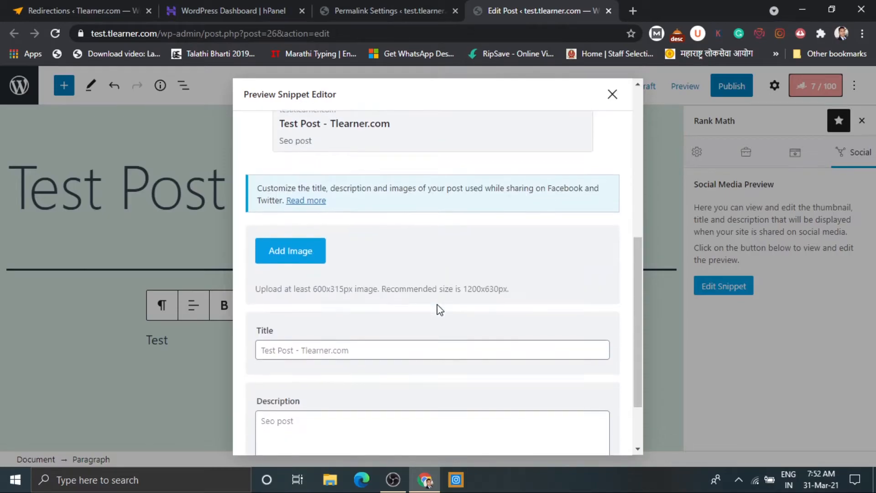
scroll(438, 309, up, 5)
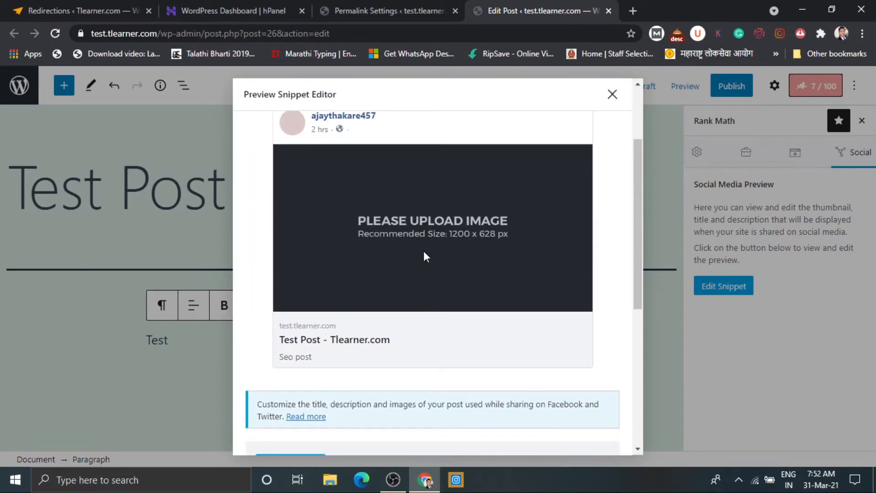
scroll(424, 251, down, 5)
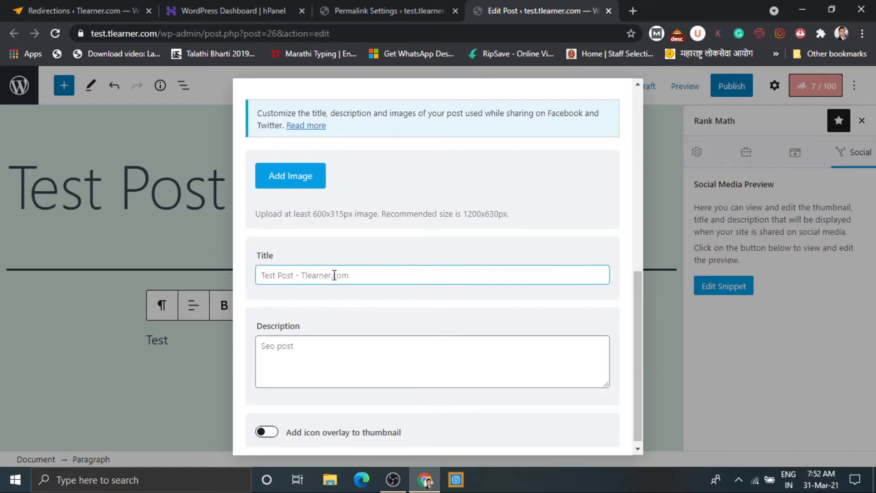
click(313, 368)
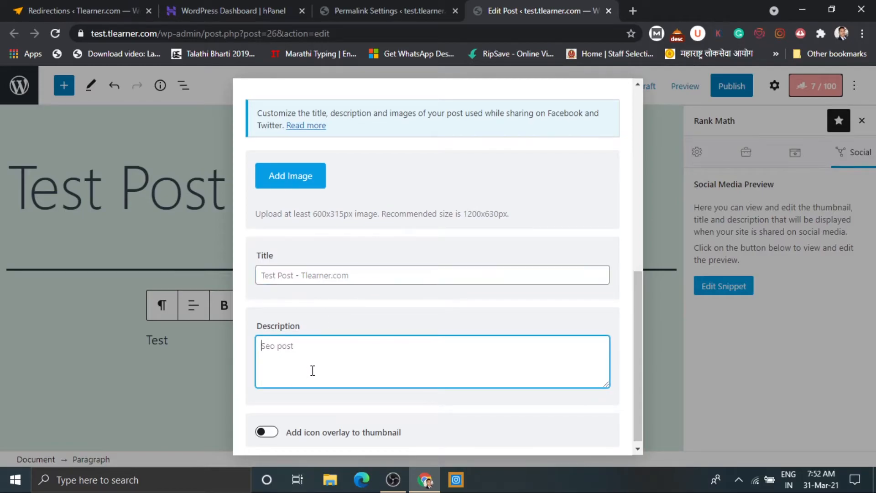
scroll(313, 372, up, 5)
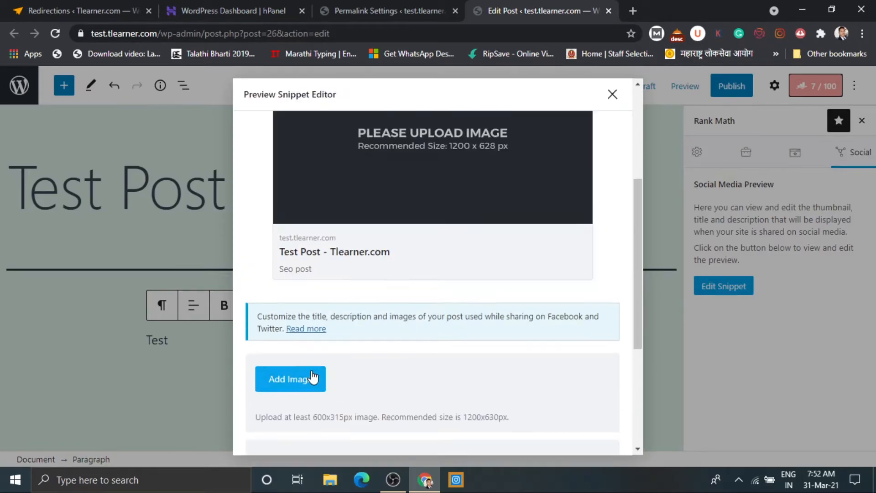
scroll(313, 378, down, 5)
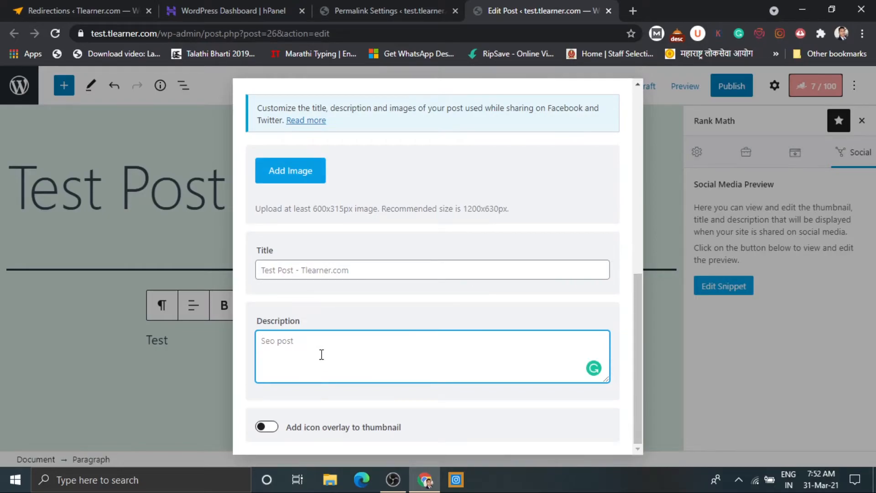
scroll(378, 333, up, 5)
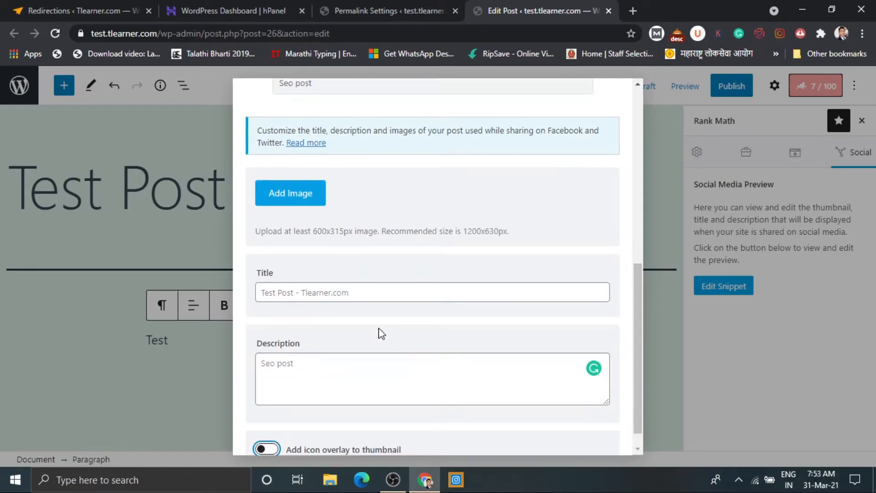
click(456, 181)
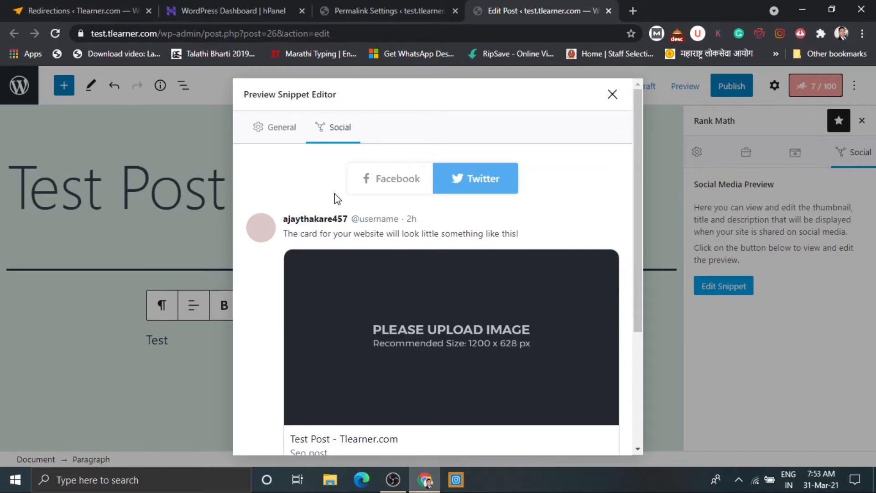
click(284, 130)
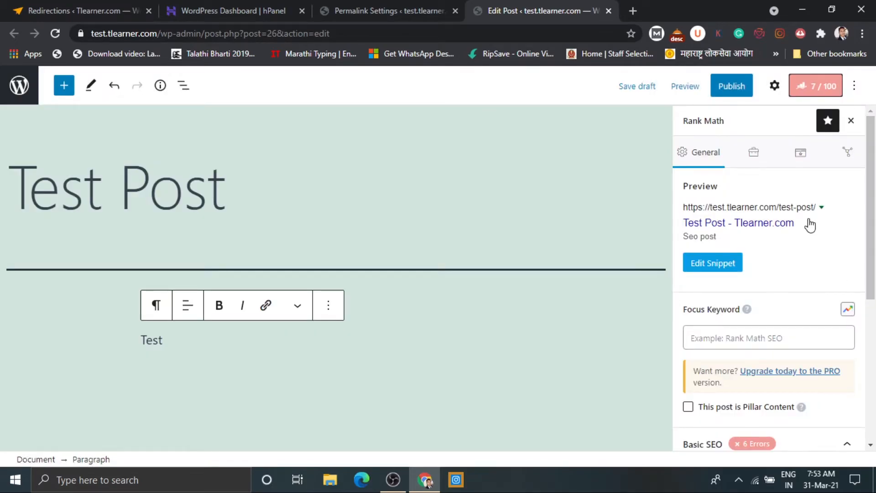
- Set the post's focus keyword to the suggested term "test" in the general SEO settings
scroll(808, 226, down, 2)
click(742, 266)
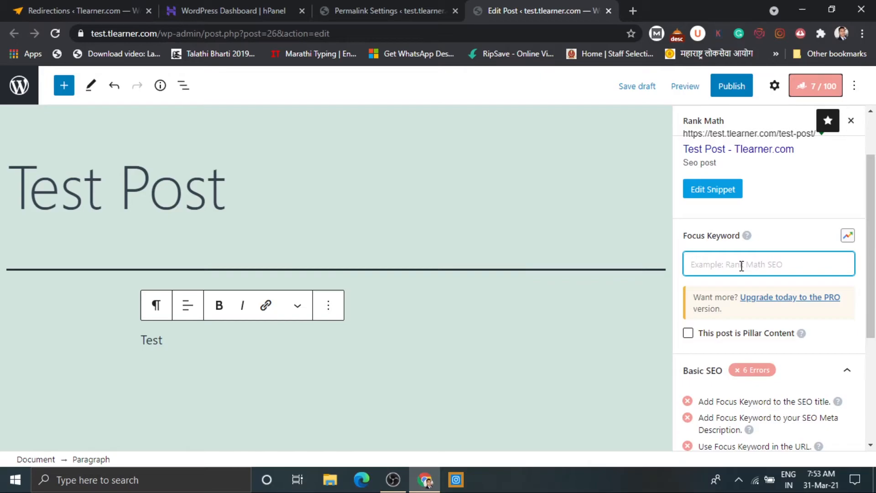
text(test)
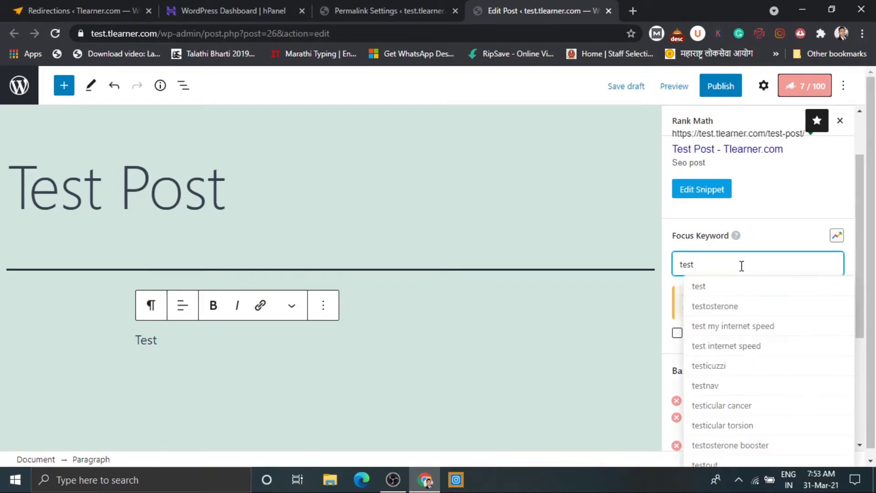
click(724, 286)
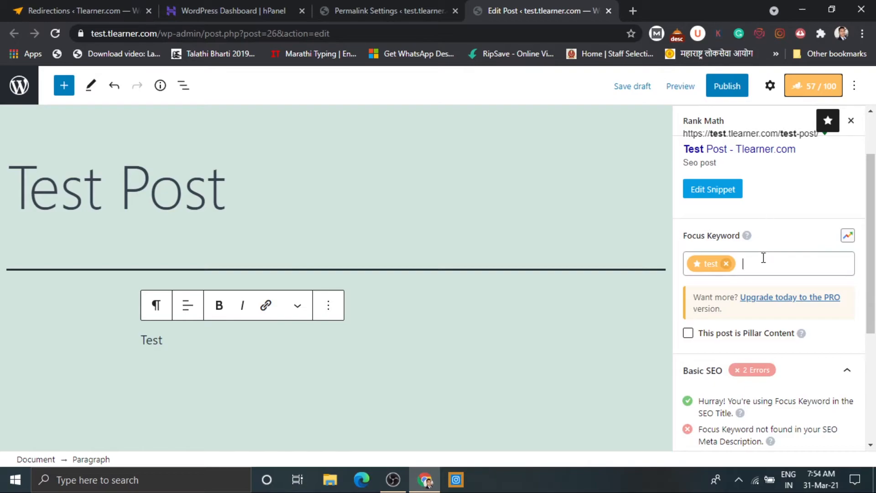
- Examine the Basic SEO checks for the focus keyword in the title, meta description, URL and content
scroll(766, 269, down, 1)
scroll(765, 269, down, 2)
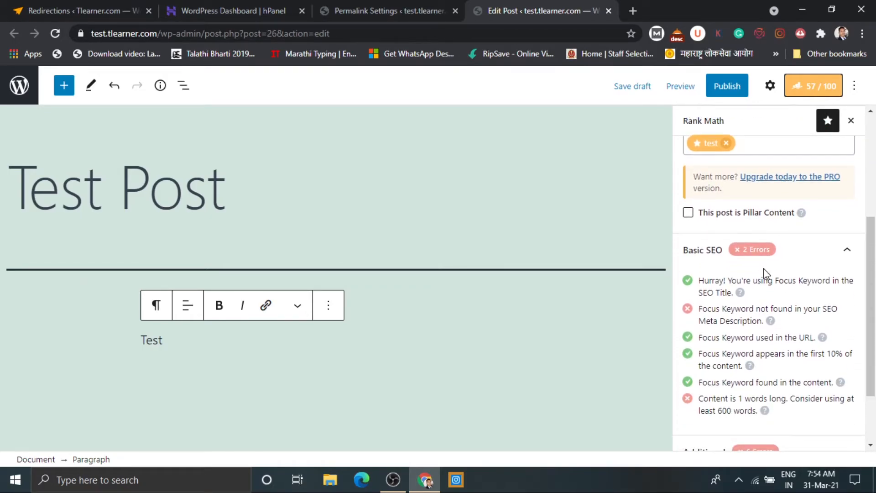
scroll(766, 272, down, 2)
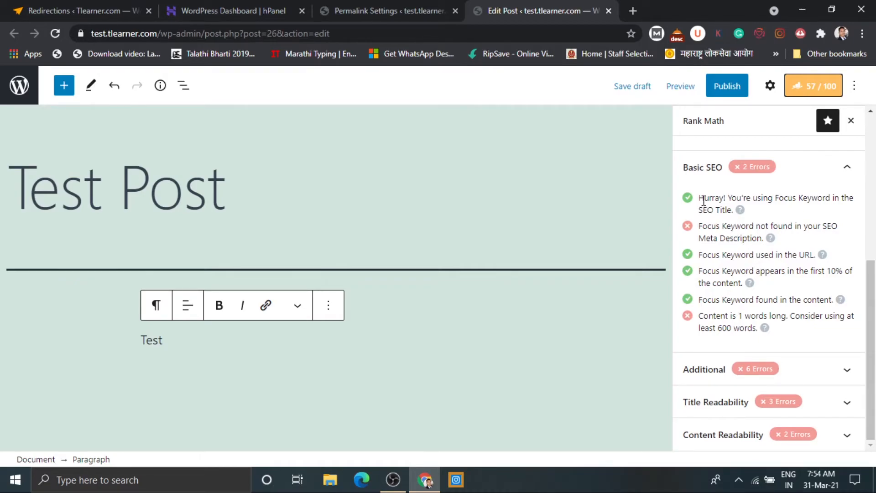
scroll(704, 200, up, 2)
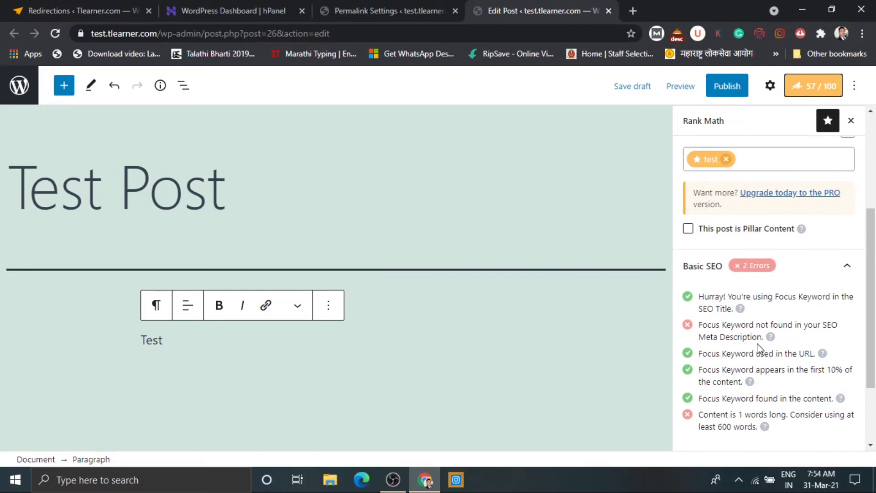
scroll(758, 349, down, 1)
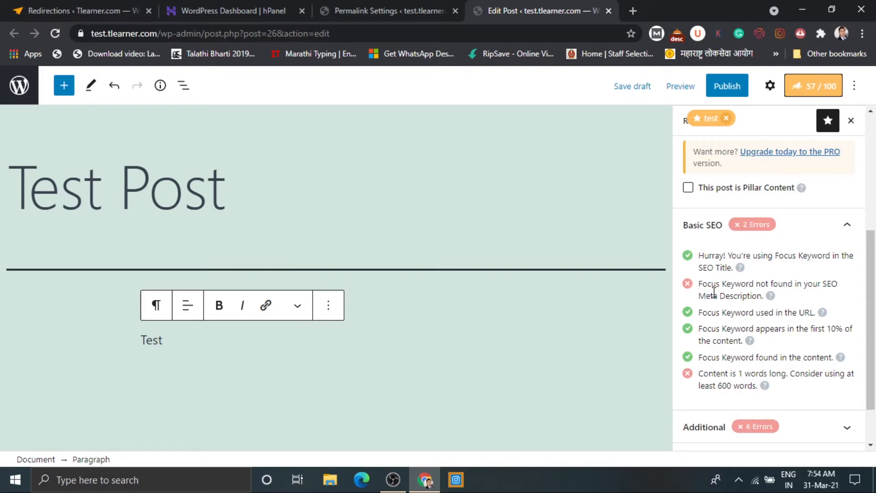
scroll(715, 292, down, 2)
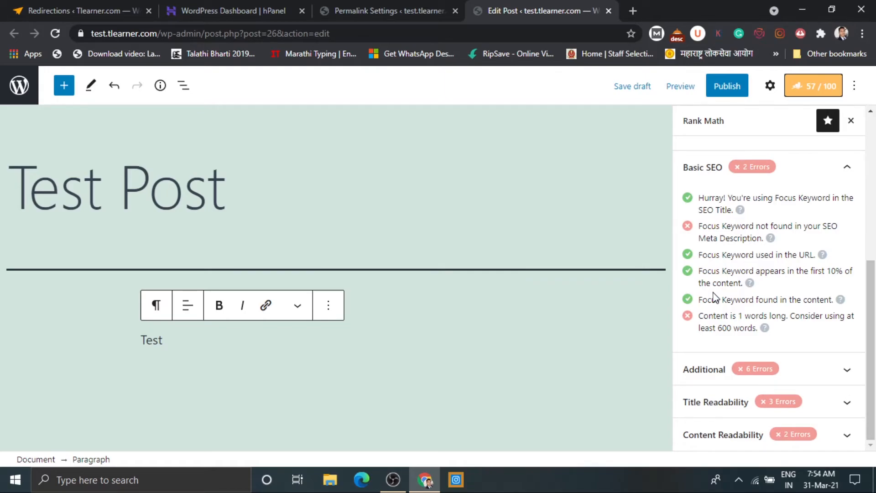
- Expand the Additional, Title Readability and Content Readability checks and review their recommendations along with the overall SEO score
click(715, 373)
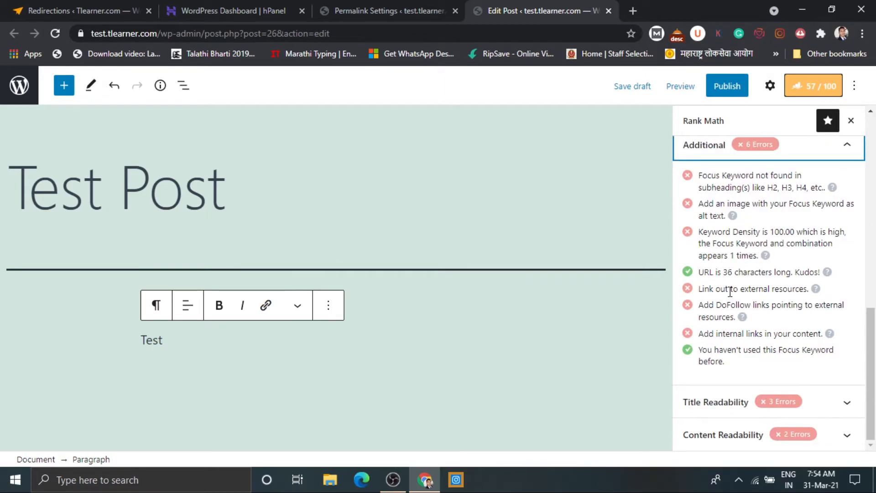
click(731, 403)
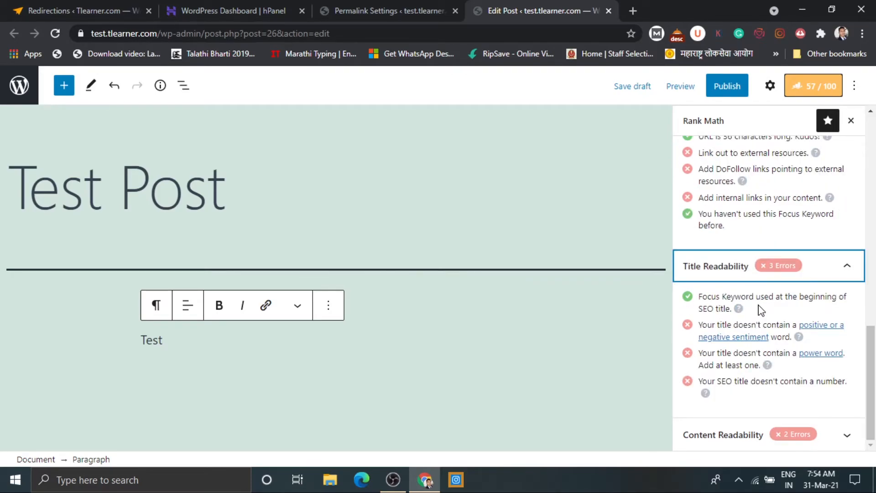
click(756, 438)
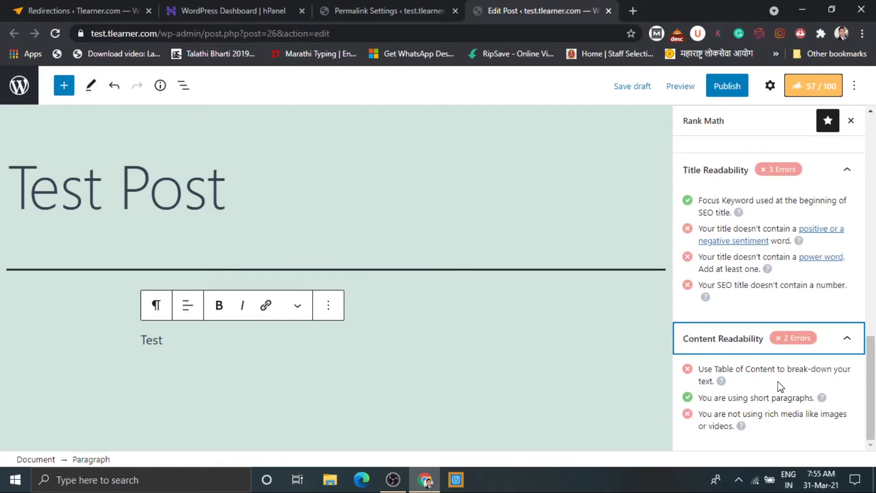
scroll(733, 205, up, 1)
scroll(732, 205, up, 15)
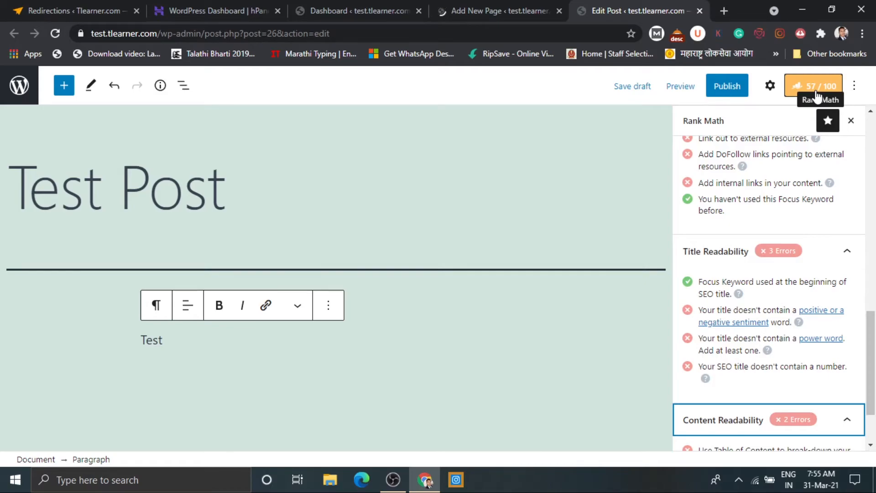
- Switch from the test post to the new page's editor by way of the dashboard and place the cursor in the page's content area
scroll(754, 233, up, 3)
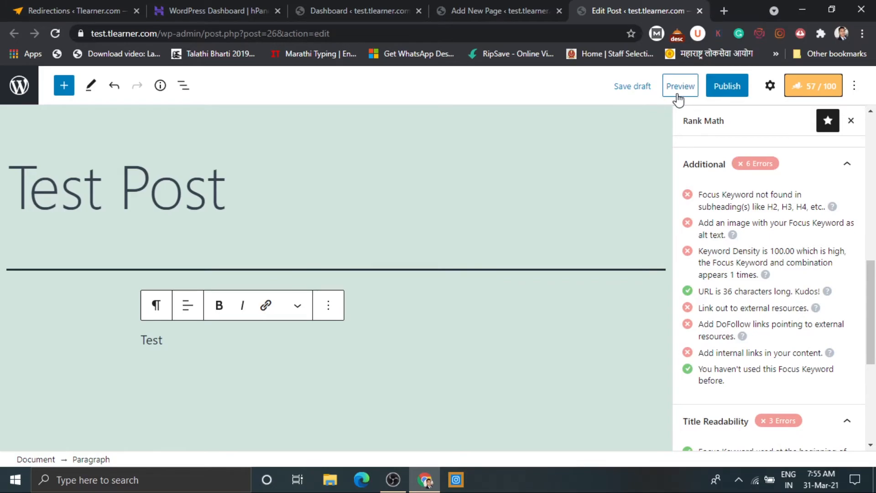
click(361, 11)
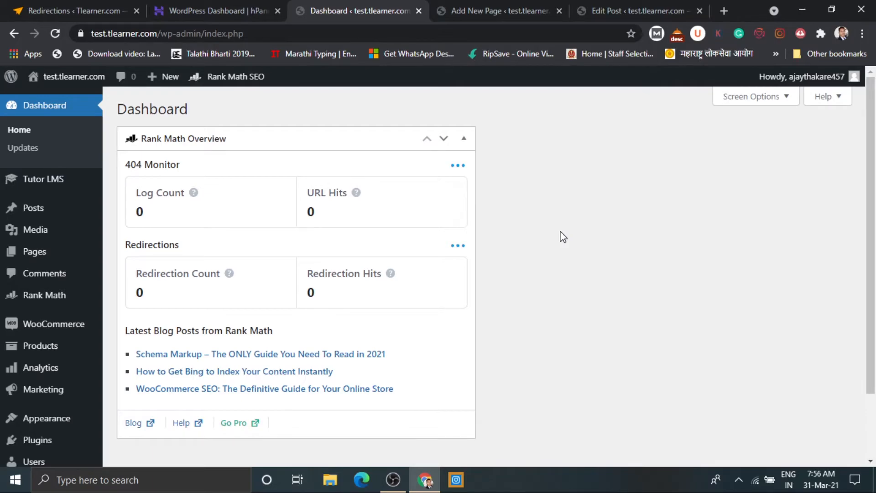
mouse_move(43, 258)
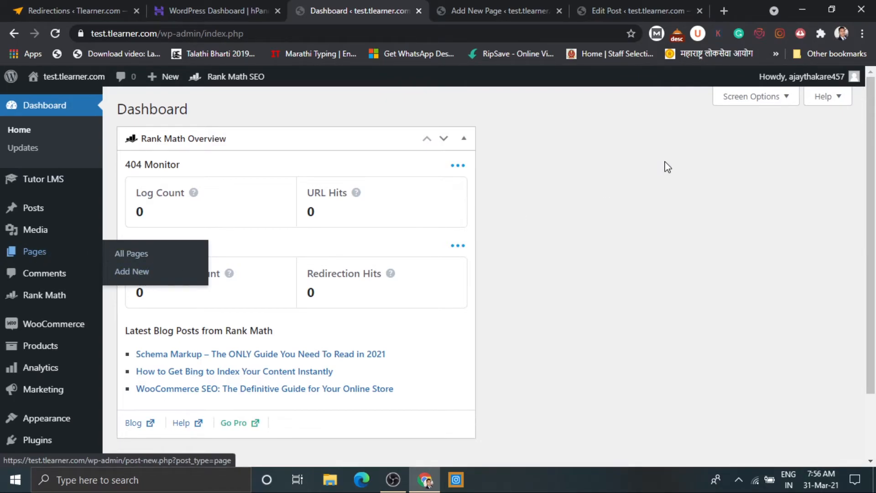
click(491, 10)
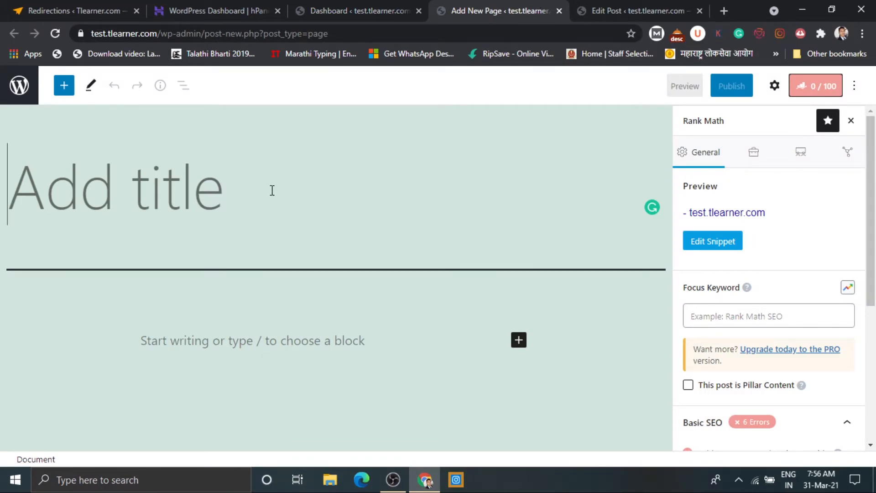
click(257, 341)
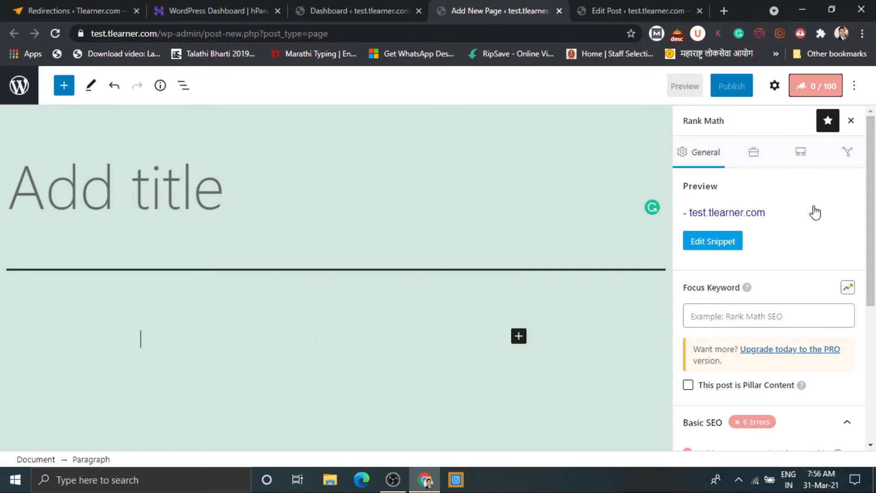
- Review the new page's general SEO settings and its snippet title, permalink and description fields, closing the snippet editor without changes
scroll(815, 208, down, 2)
scroll(816, 206, down, 3)
scroll(815, 206, up, 5)
scroll(815, 206, down, 2)
scroll(815, 206, up, 2)
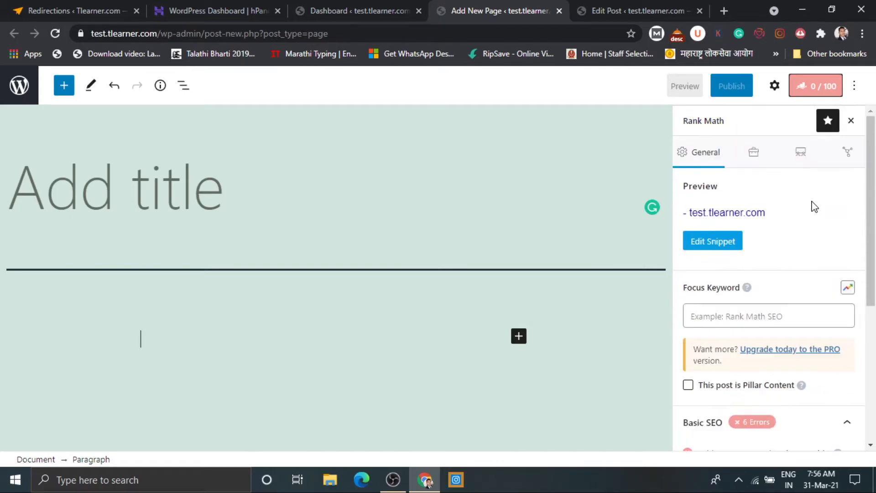
click(731, 245)
scroll(401, 258, down, 2)
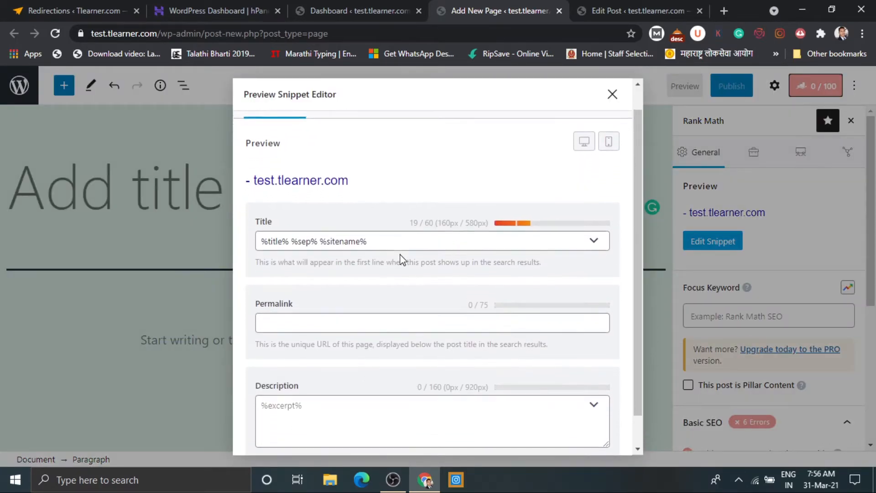
scroll(401, 258, down, 2)
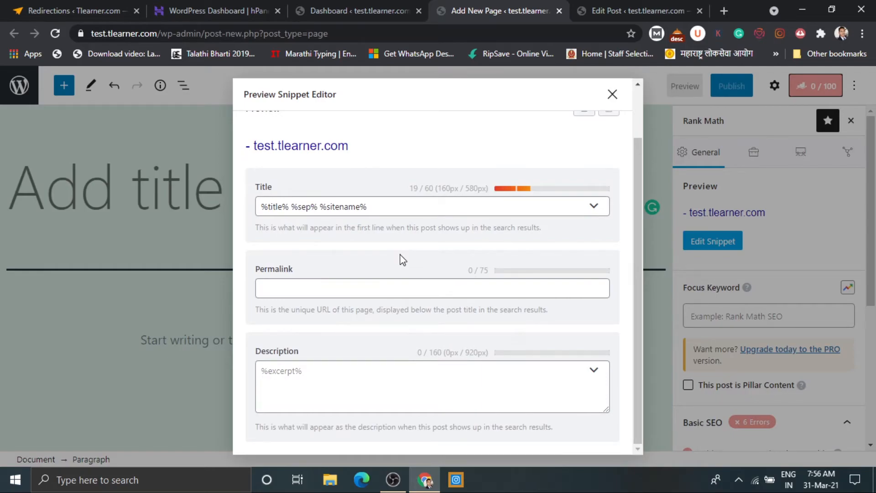
click(612, 96)
- Open the page's Service schema for editing and examine its headline, description, shortcode, service type and offer fields
click(801, 152)
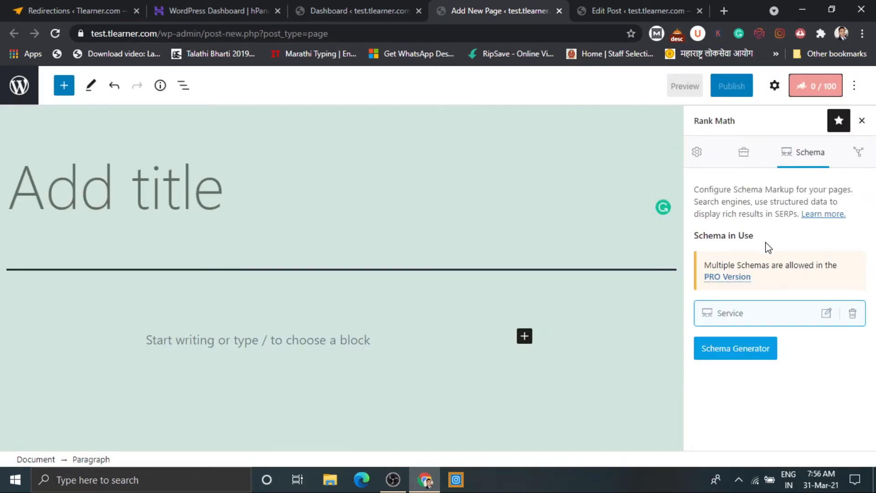
click(828, 314)
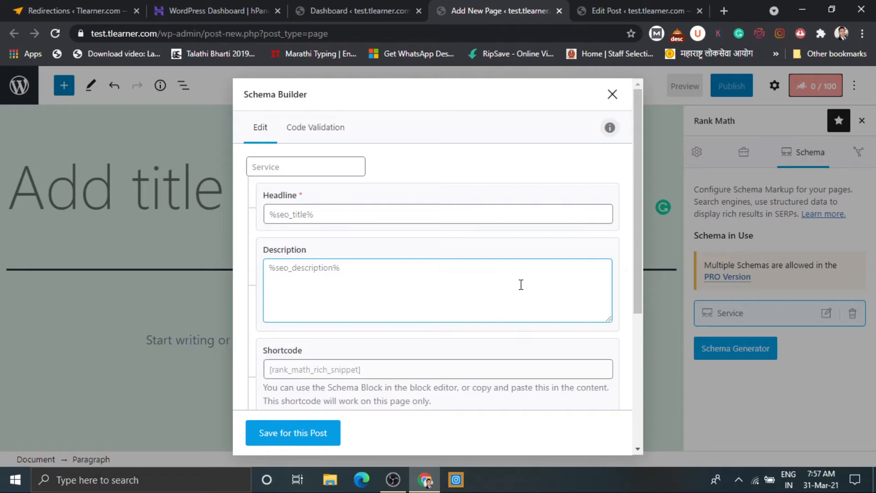
scroll(521, 285, down, 5)
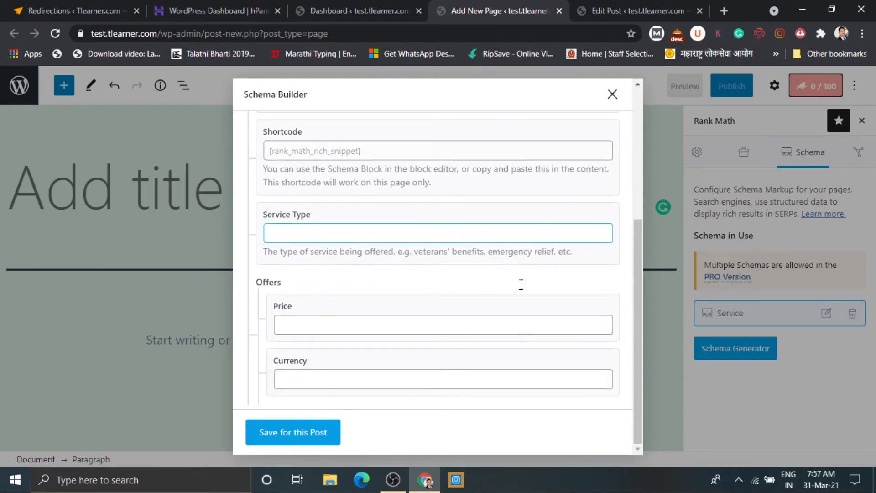
- Try "Digi" as the service type, check the price and currency fields, and close the Schema Builder without saving
click(408, 238)
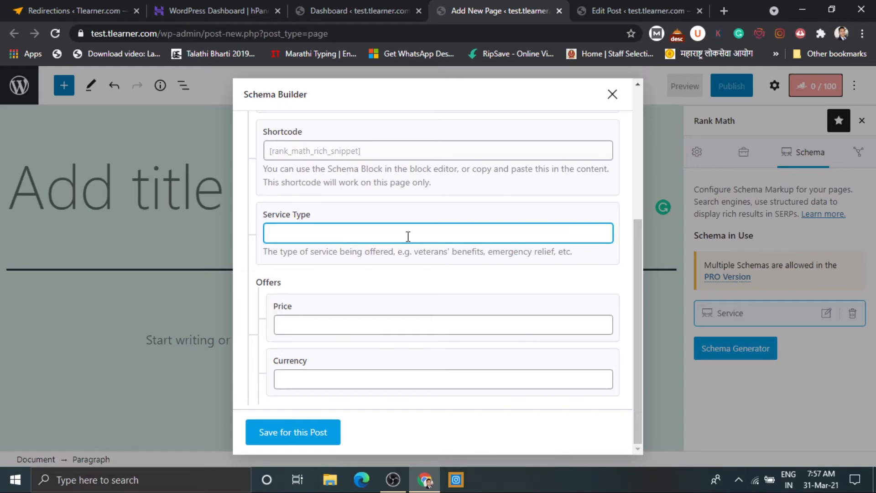
text(Digi)
click(309, 329)
click(309, 329)
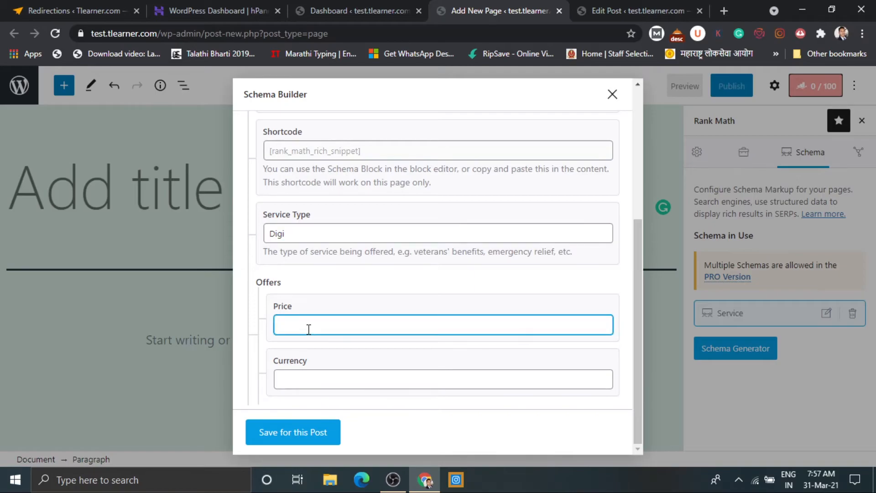
click(299, 385)
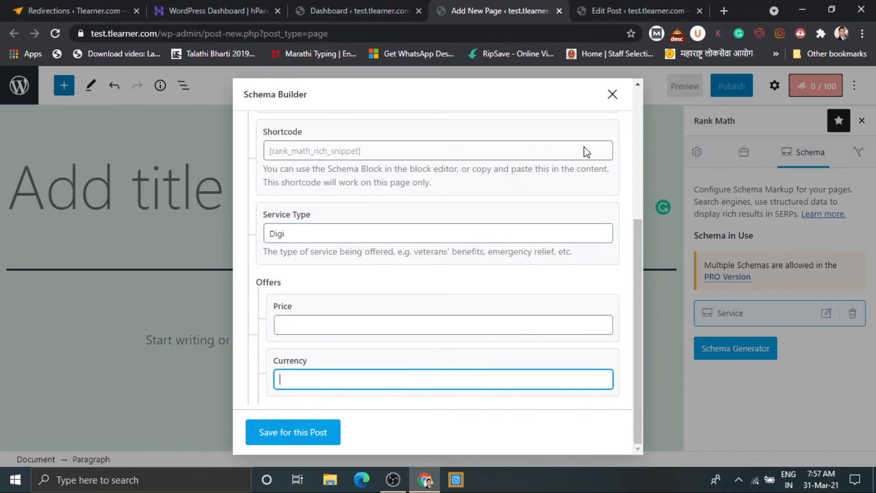
click(613, 94)
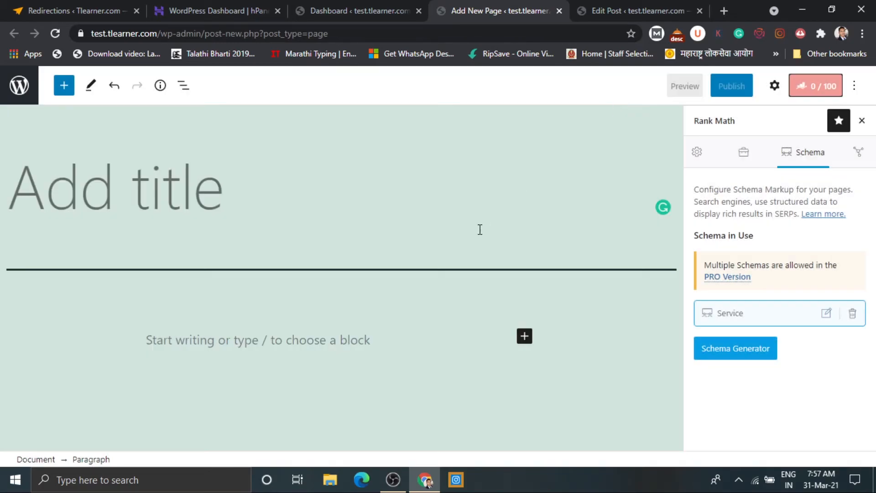
- Open the page's social snippet editor to view the Facebook preview, and close it without changes
click(860, 155)
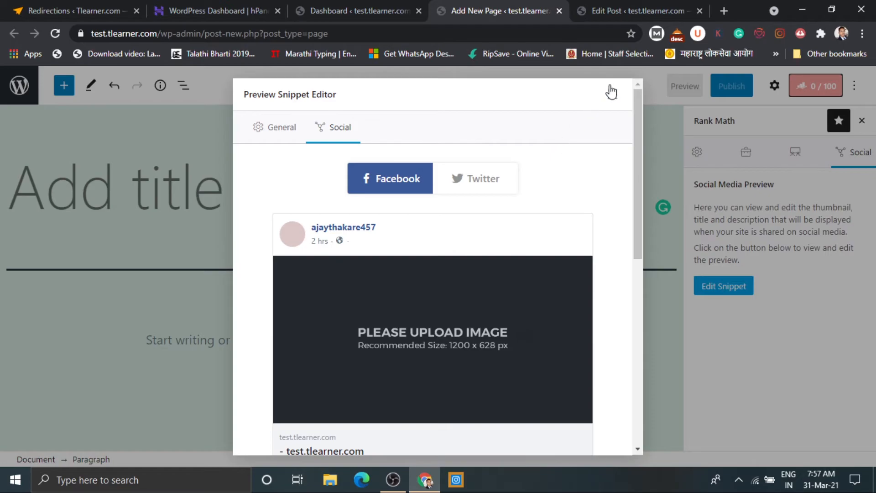
click(614, 94)
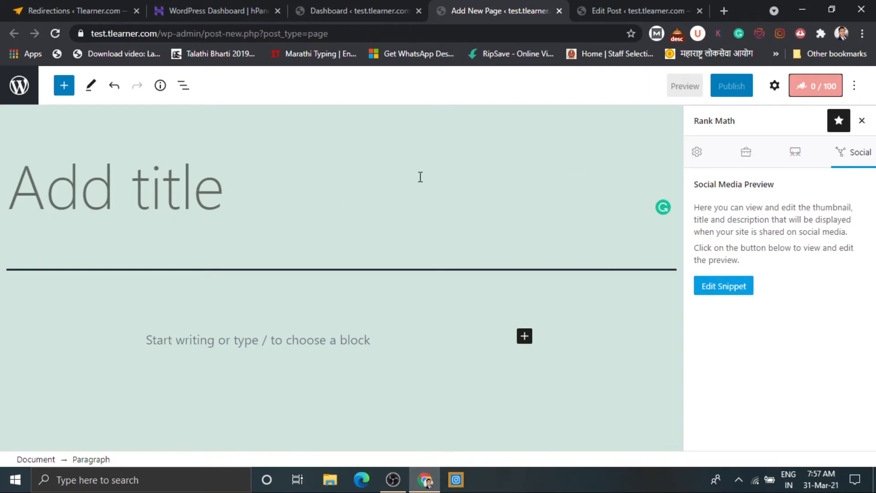
- Return to the WordPress dashboard and open the form for adding a new product in a new browser tab
click(350, 1)
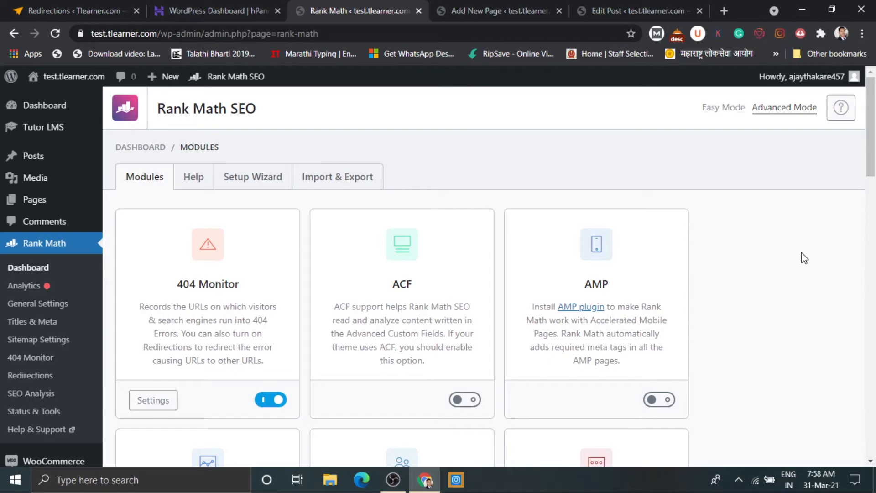
scroll(804, 258, down, 5)
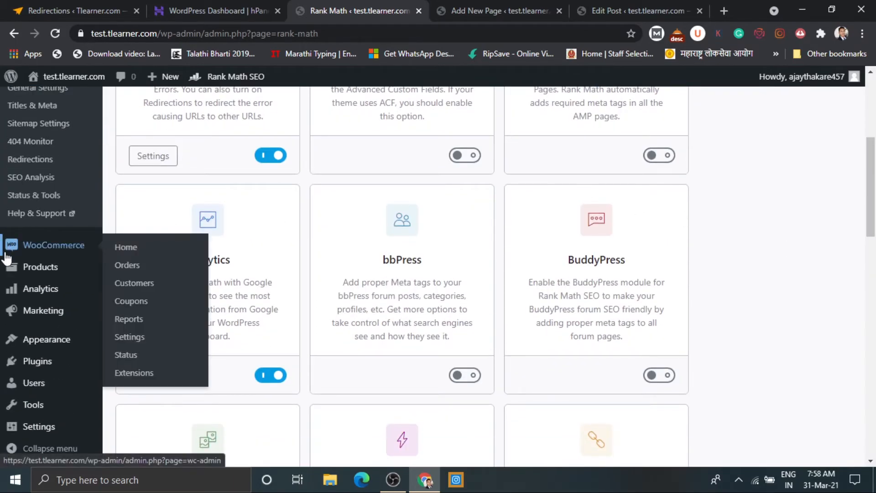
mouse_move(37, 271)
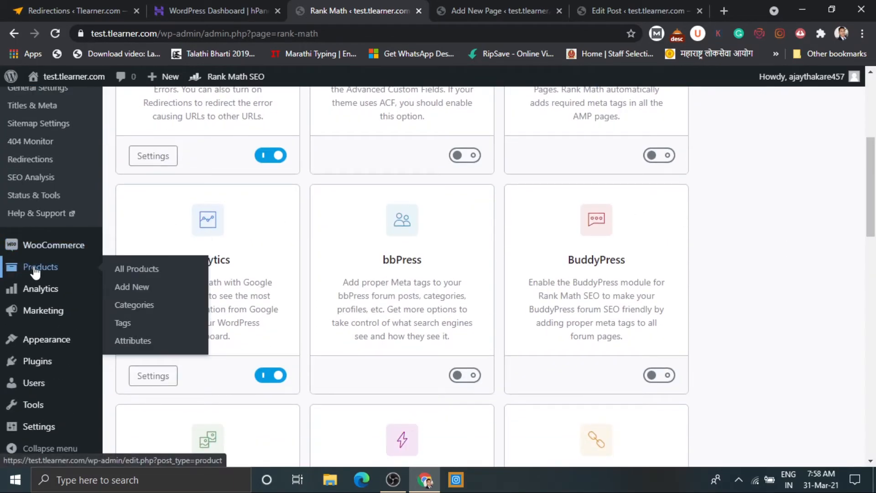
right_click(122, 286)
click(166, 296)
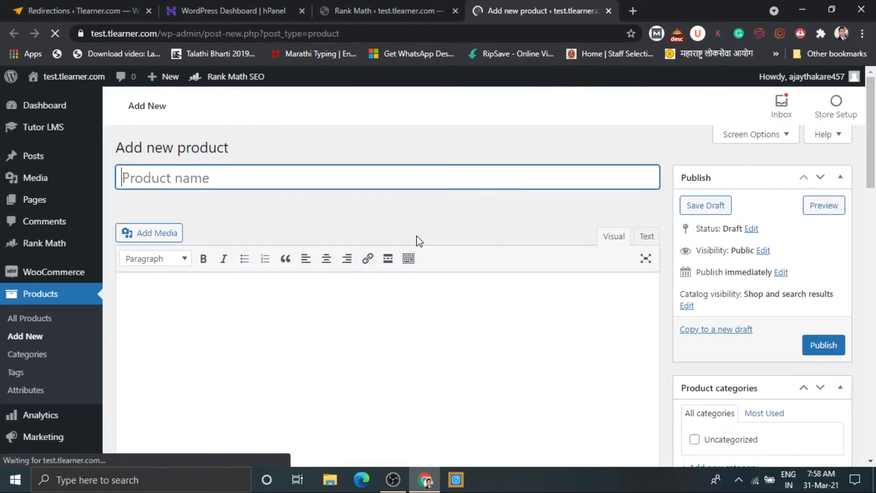
- Find the product's Rank Math SEO section, expand its snippet editor and review the title, permalink, description and focus keyword fields
scroll(419, 241, down, 2)
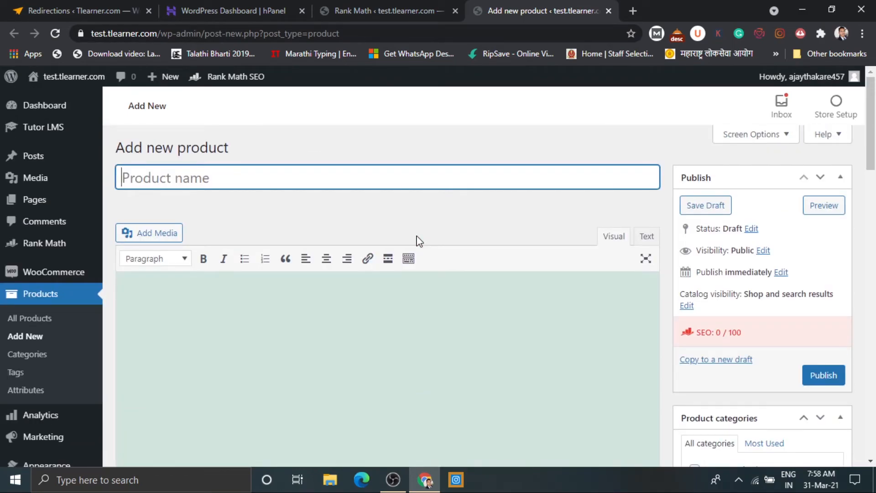
scroll(419, 241, down, 10)
scroll(420, 241, down, 8)
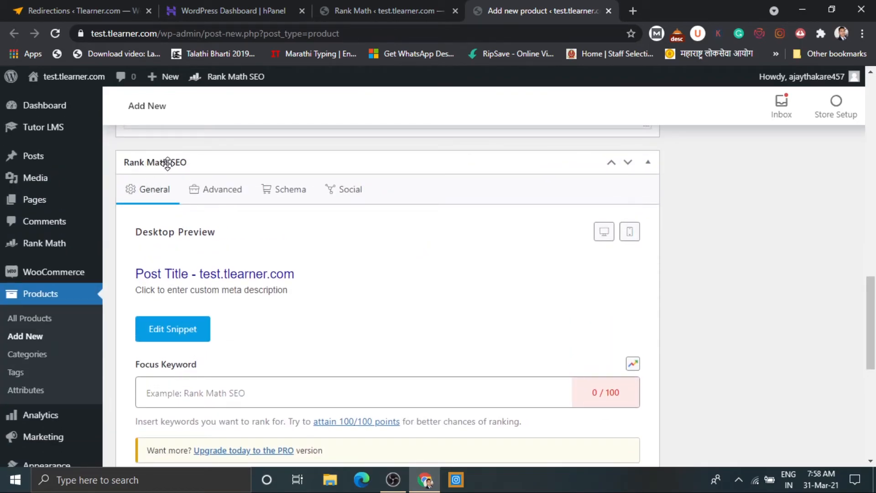
scroll(371, 259, down, 1)
scroll(361, 262, up, 2)
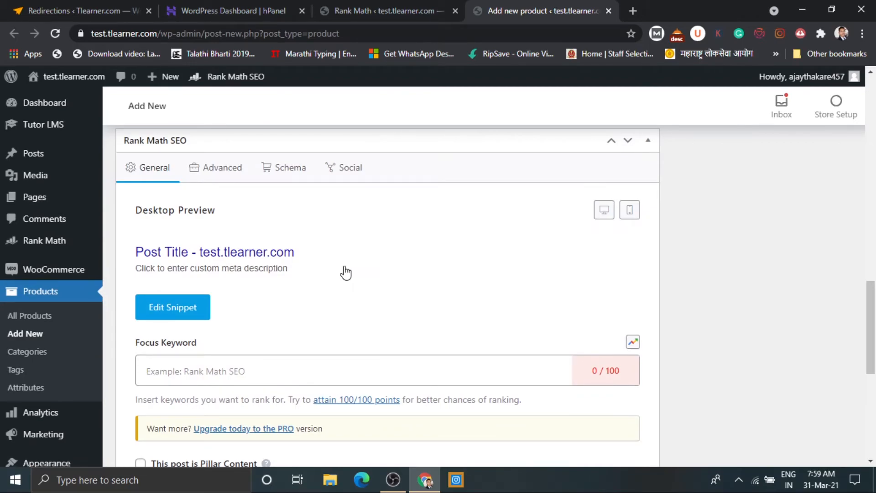
click(190, 314)
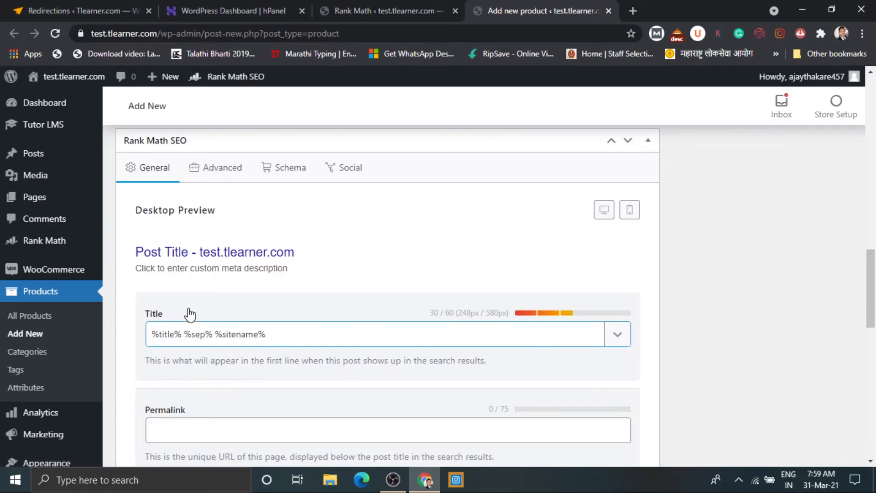
scroll(340, 287, down, 4)
scroll(341, 282, down, 5)
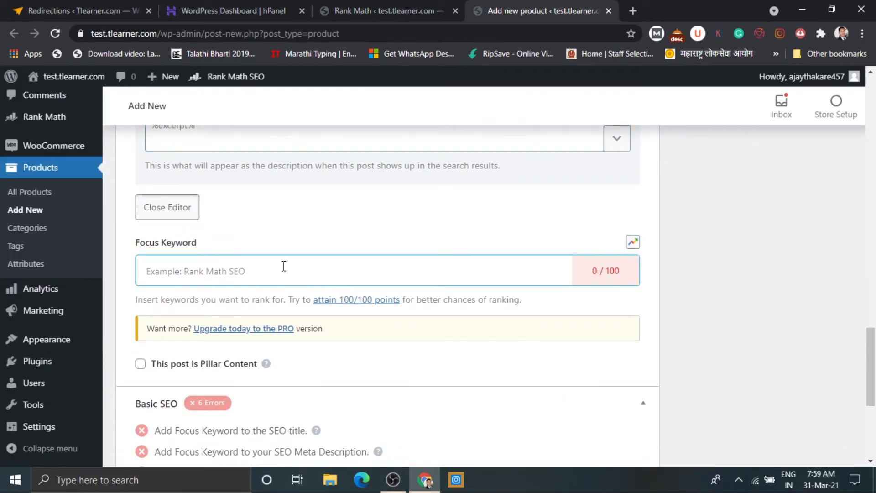
scroll(283, 264, up, 8)
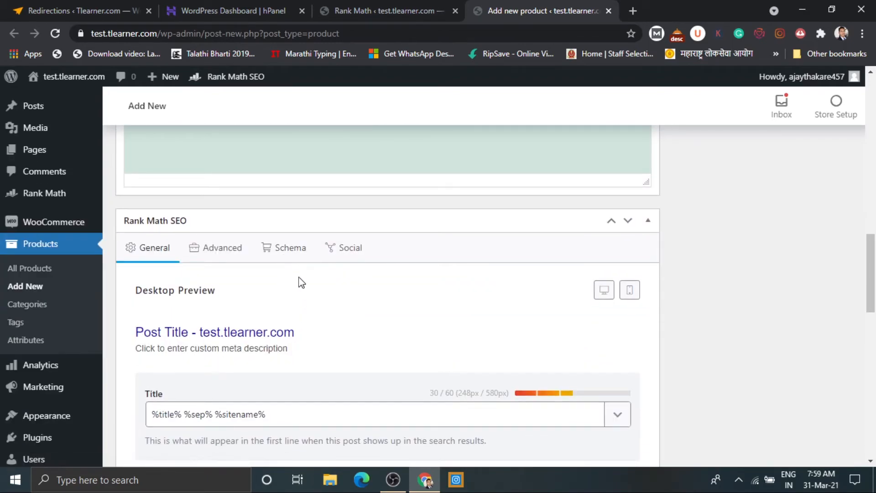
- Open the product's schema settings and choose the Product template in the Schema Generator
click(286, 254)
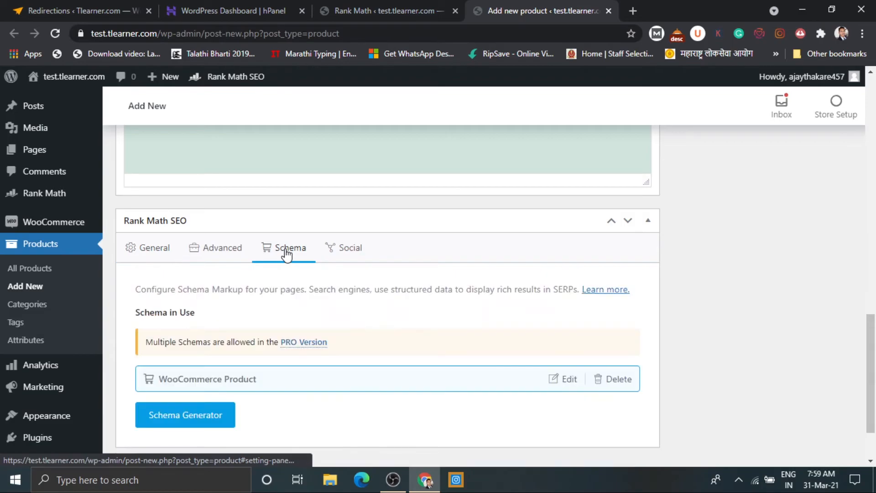
scroll(402, 302, down, 2)
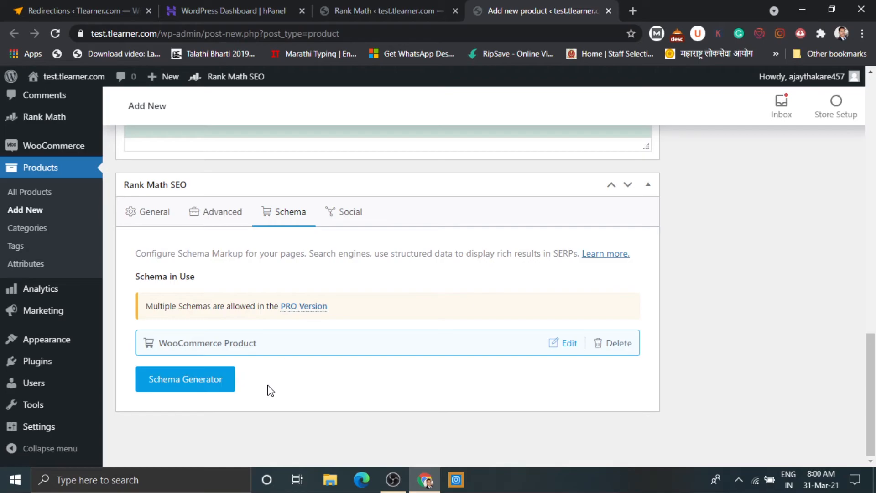
click(204, 386)
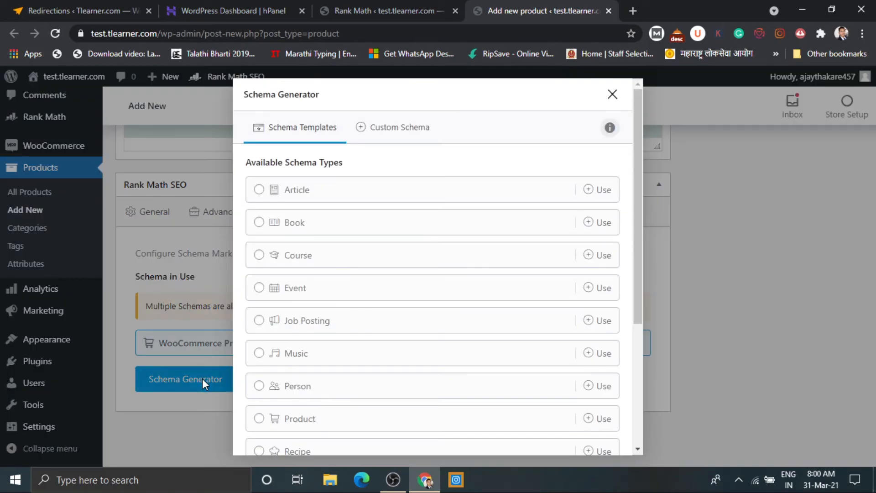
scroll(406, 327, down, 4)
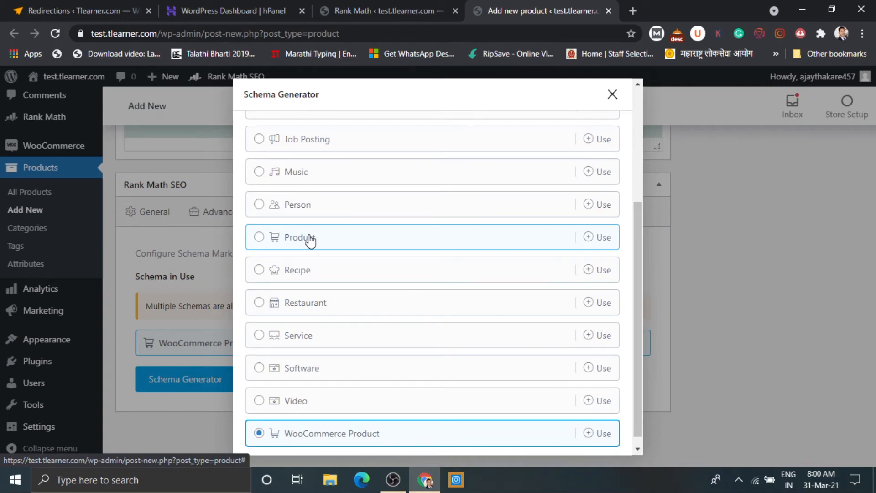
click(311, 241)
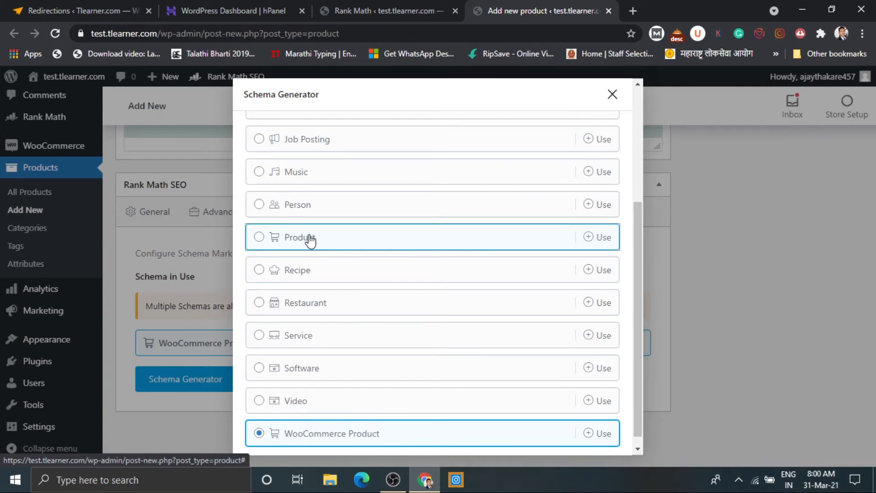
- Review the Product schema's description, SKU, brand name, offer and review rating fields, and close the Schema Builder without saving
scroll(333, 215, down, 4)
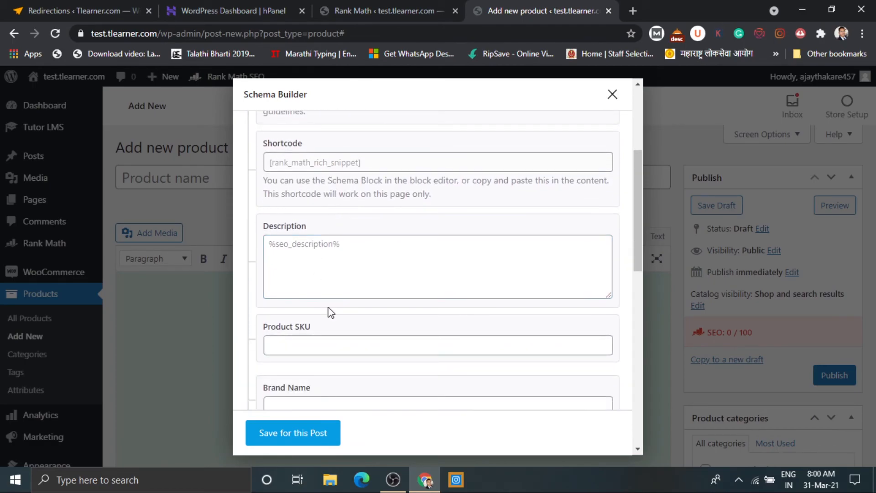
scroll(329, 311, down, 3)
click(305, 204)
click(294, 263)
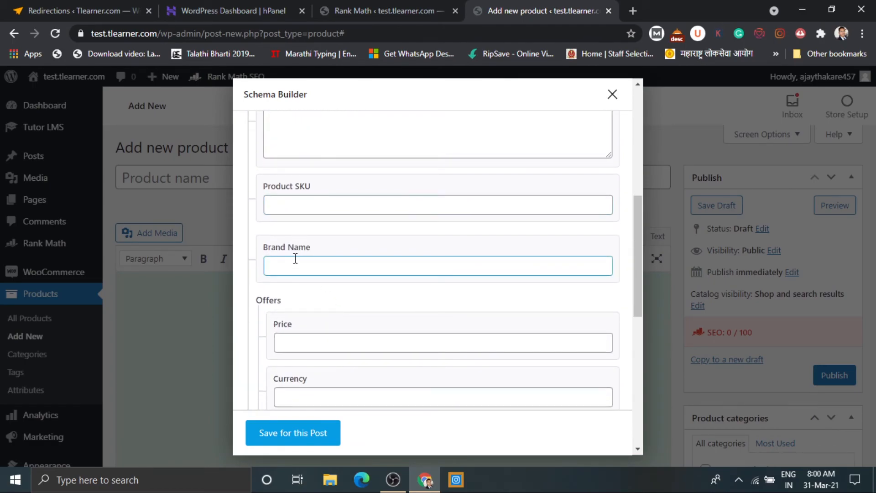
scroll(348, 320, down, 3)
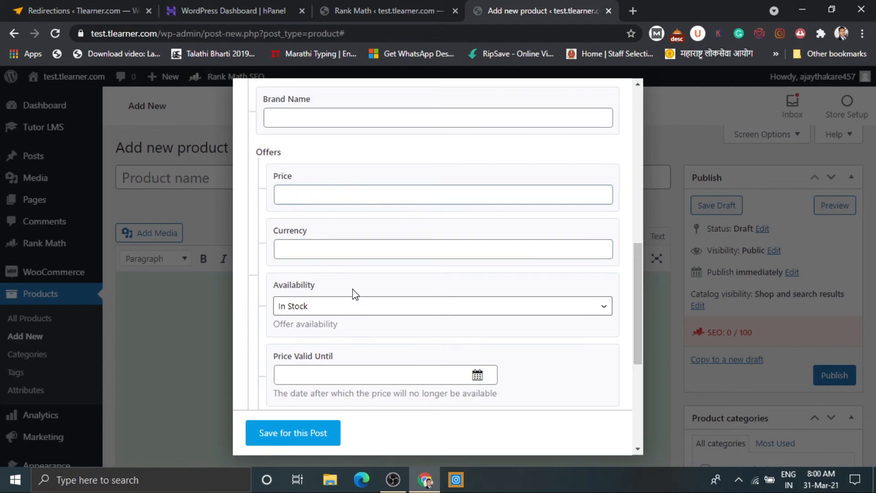
scroll(354, 294, down, 5)
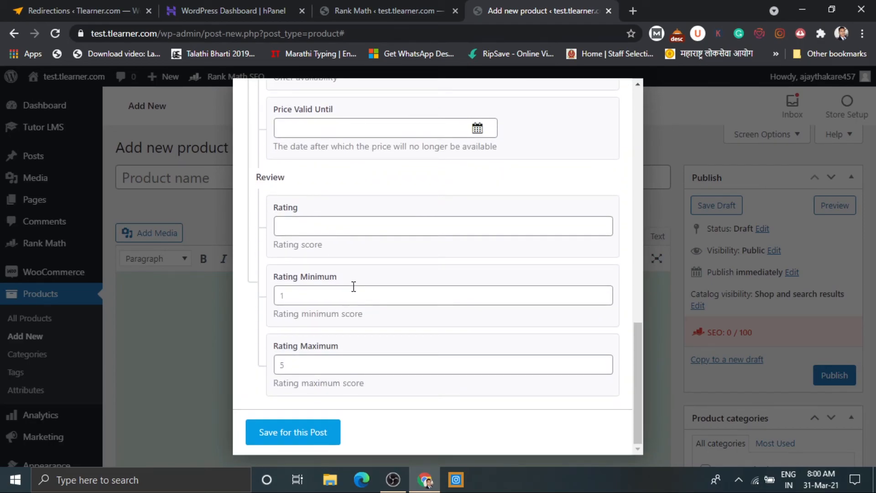
scroll(360, 205, up, 10)
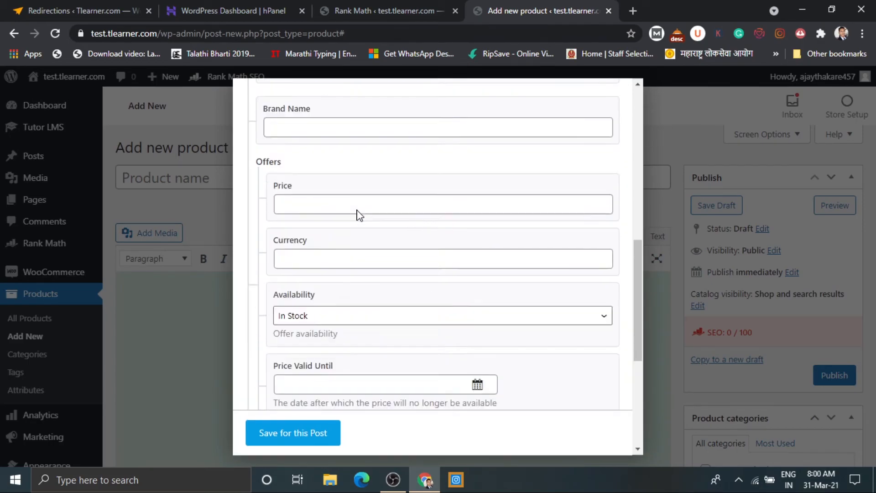
click(423, 206)
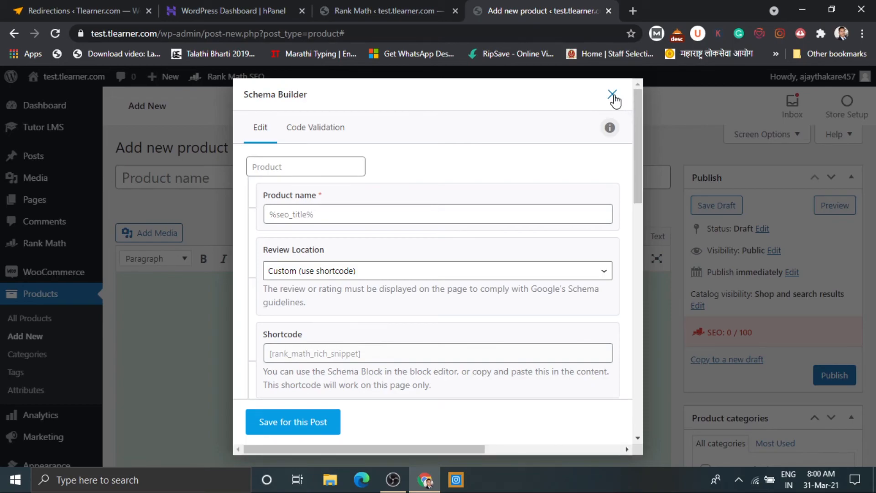
click(613, 95)
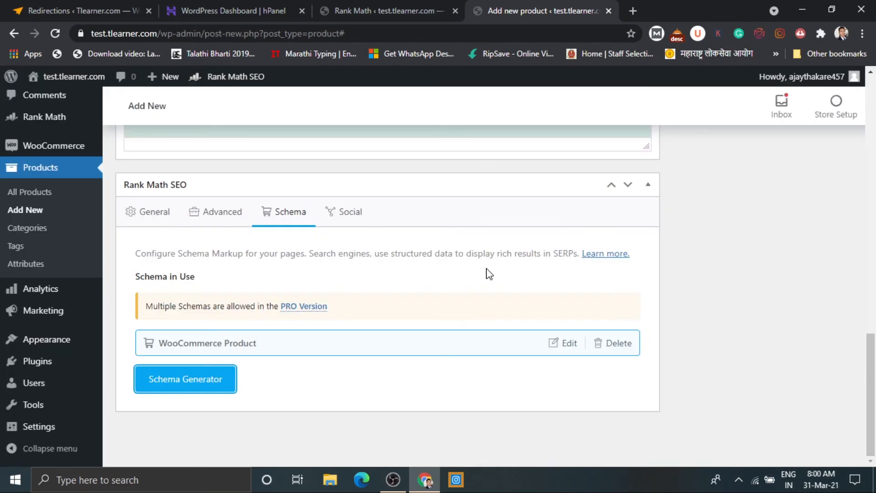
- Leave the product form and open the form for adding a new course in Tutor LMS
scroll(485, 269, up, 3)
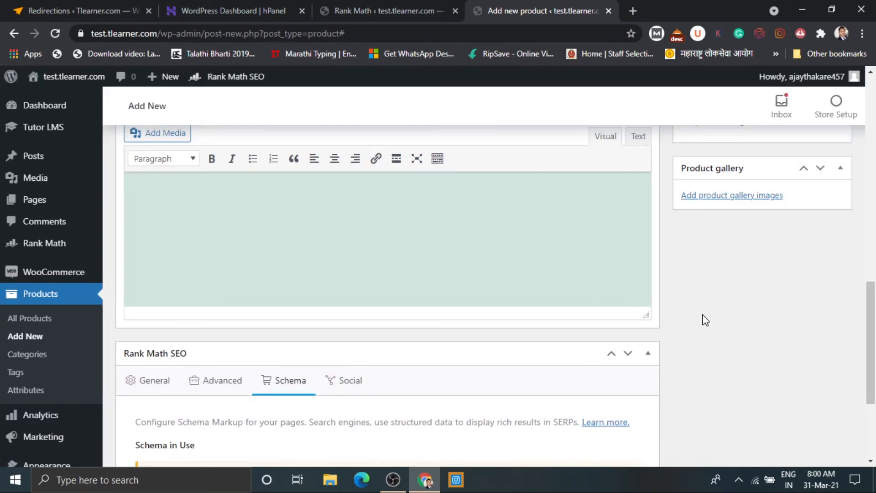
scroll(730, 349, down, 3)
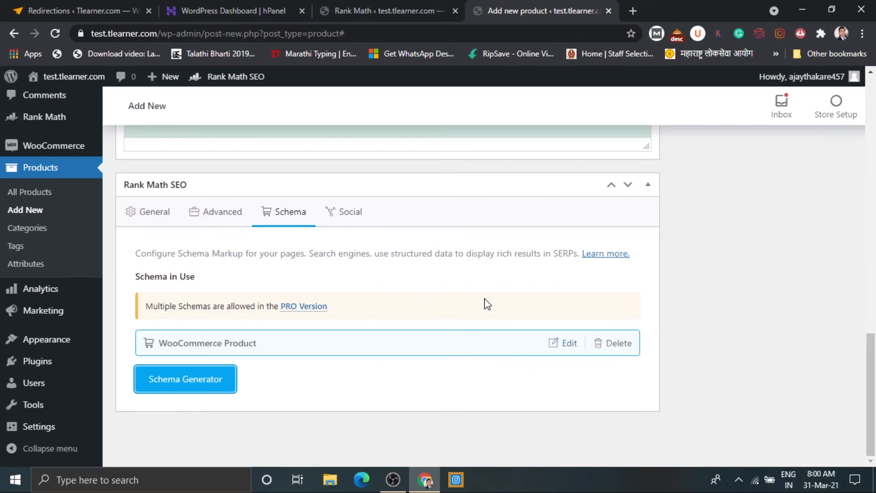
scroll(318, 189, up, 4)
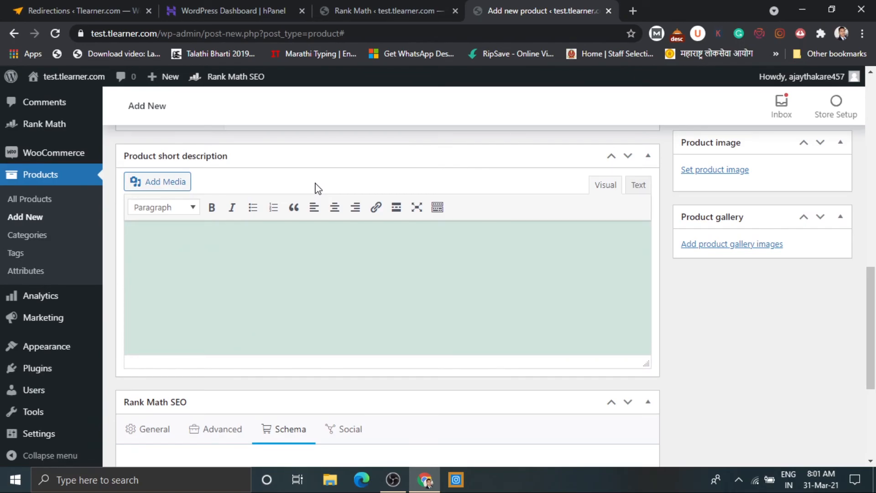
scroll(318, 188, up, 2)
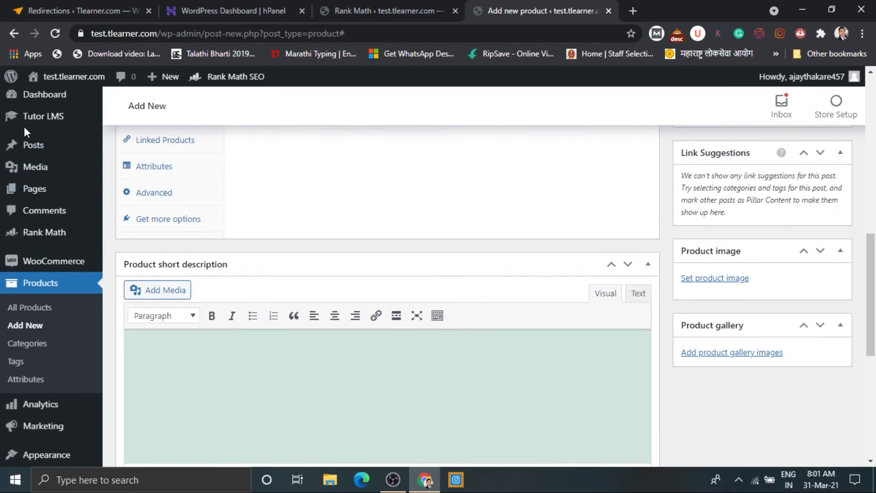
mouse_move(45, 117)
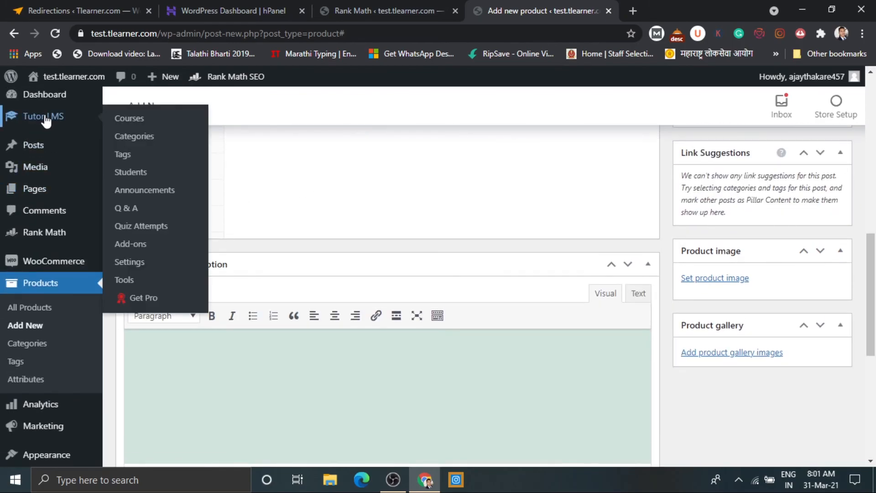
click(130, 119)
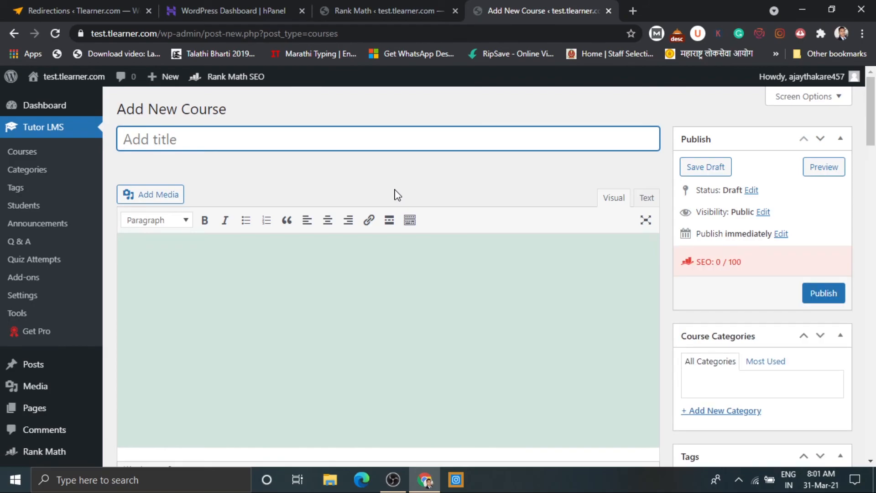
- Find the course's Rank Math SEO section, look over the snippet preview and focus keyword field, and show its schema settings
scroll(397, 194, down, 1)
scroll(397, 195, down, 12)
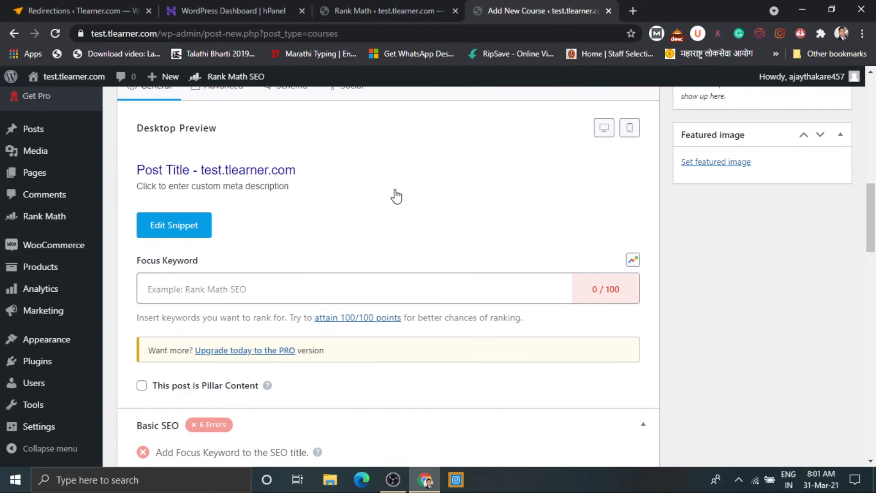
scroll(396, 196, up, 2)
scroll(407, 286, down, 5)
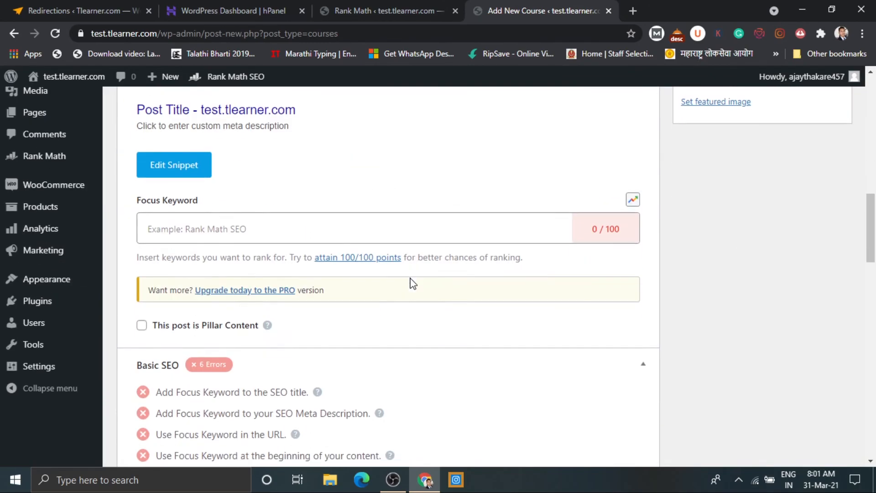
scroll(411, 283, up, 4)
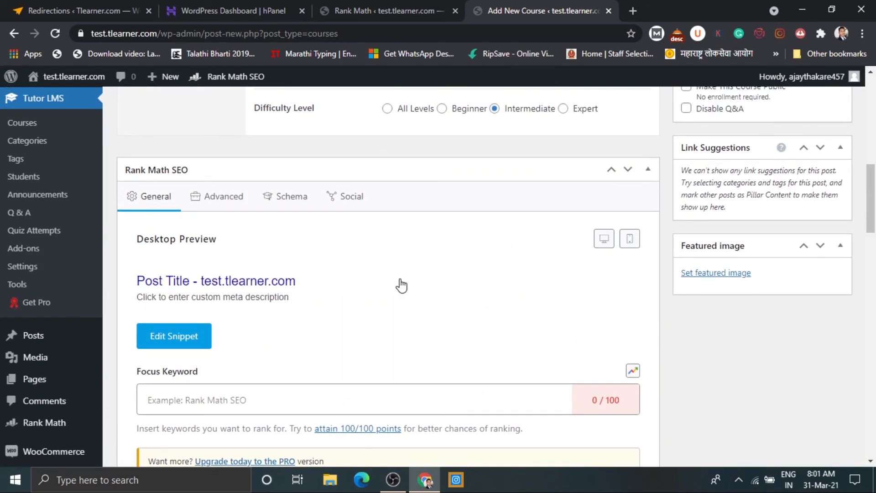
click(292, 197)
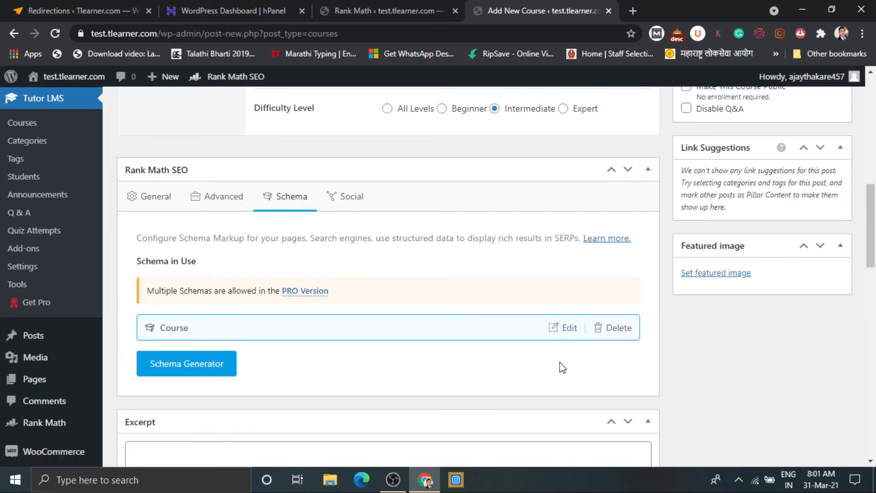
scroll(563, 364, down, 1)
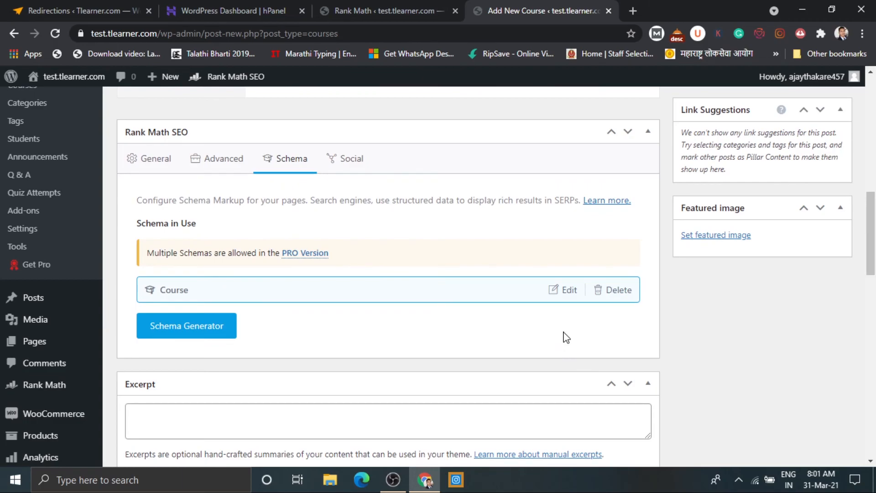
- Open the Course schema for editing and review its headline, description, course provider and review rating fields
click(569, 293)
scroll(402, 317, down, 3)
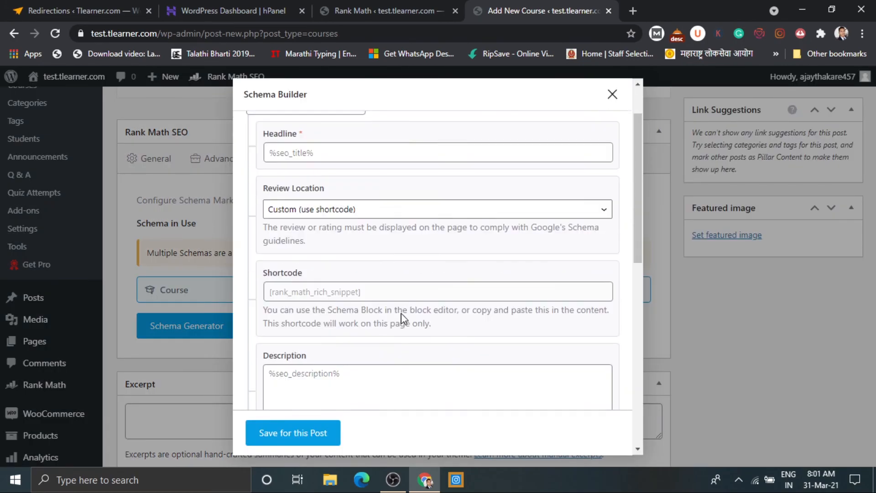
scroll(402, 317, down, 3)
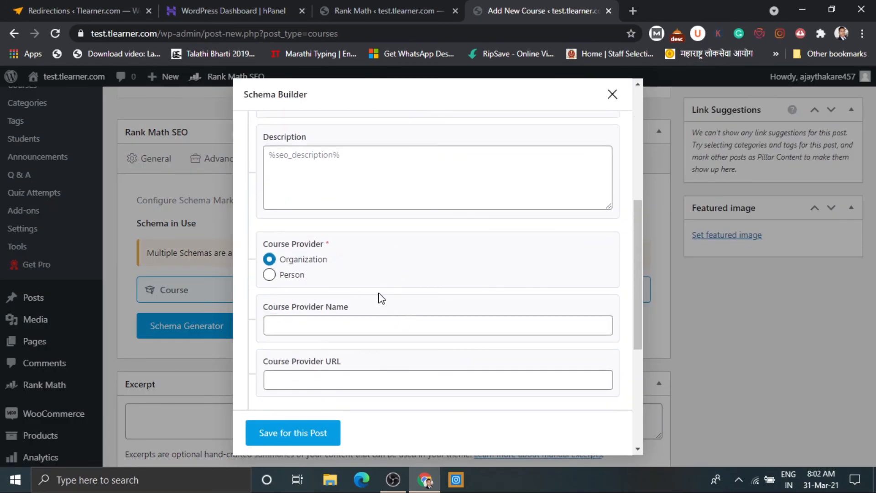
scroll(379, 297, down, 2)
scroll(387, 291, down, 3)
click(390, 230)
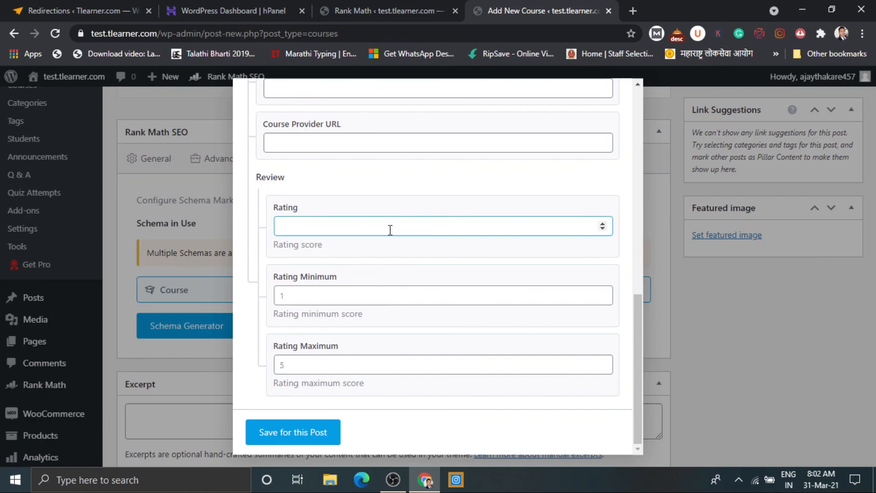
scroll(379, 245, up, 10)
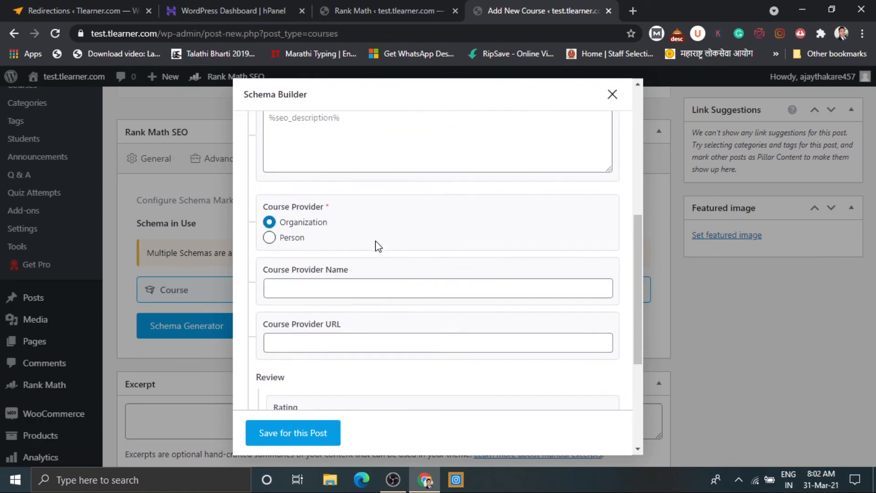